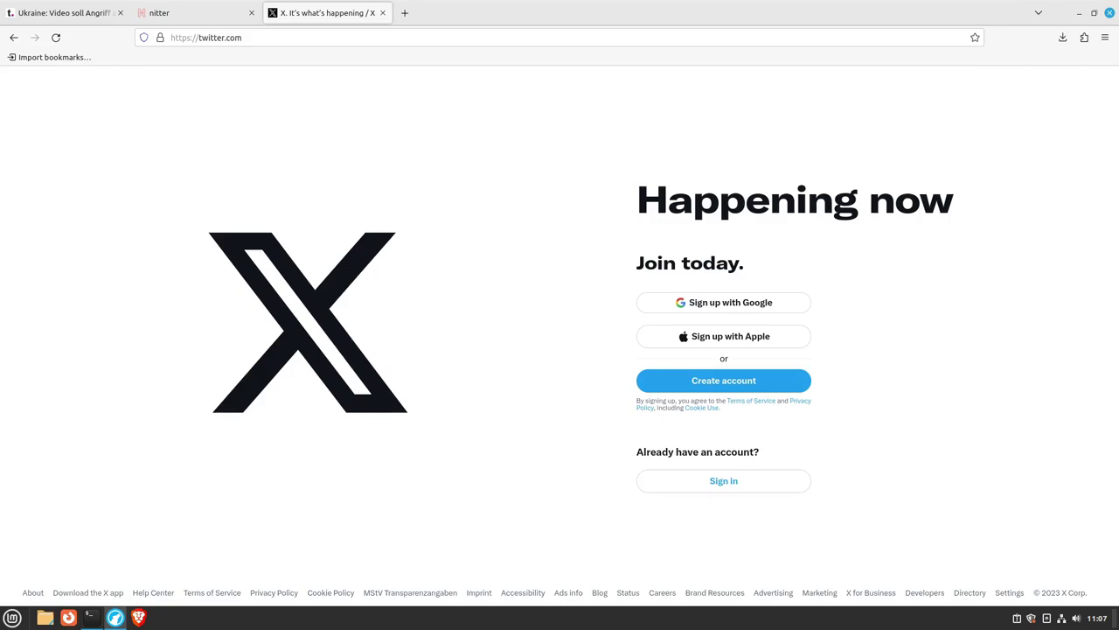
From the t-online Ukraine article, open the embedded October 29, 2023 Defense of Ukraine tank tweet
click(62, 13)
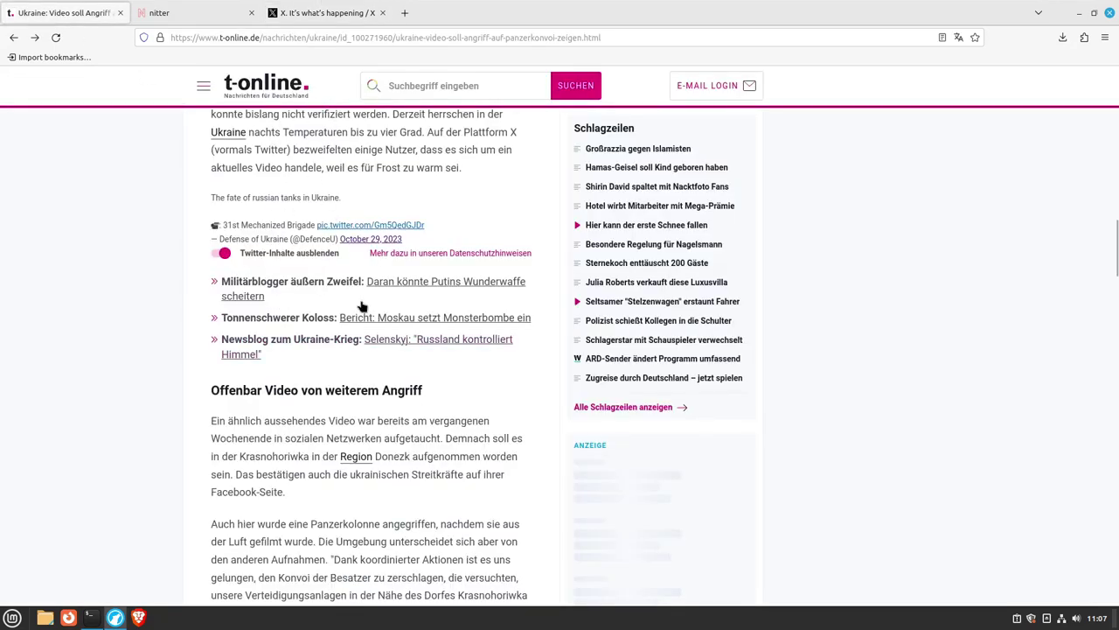
click(354, 241)
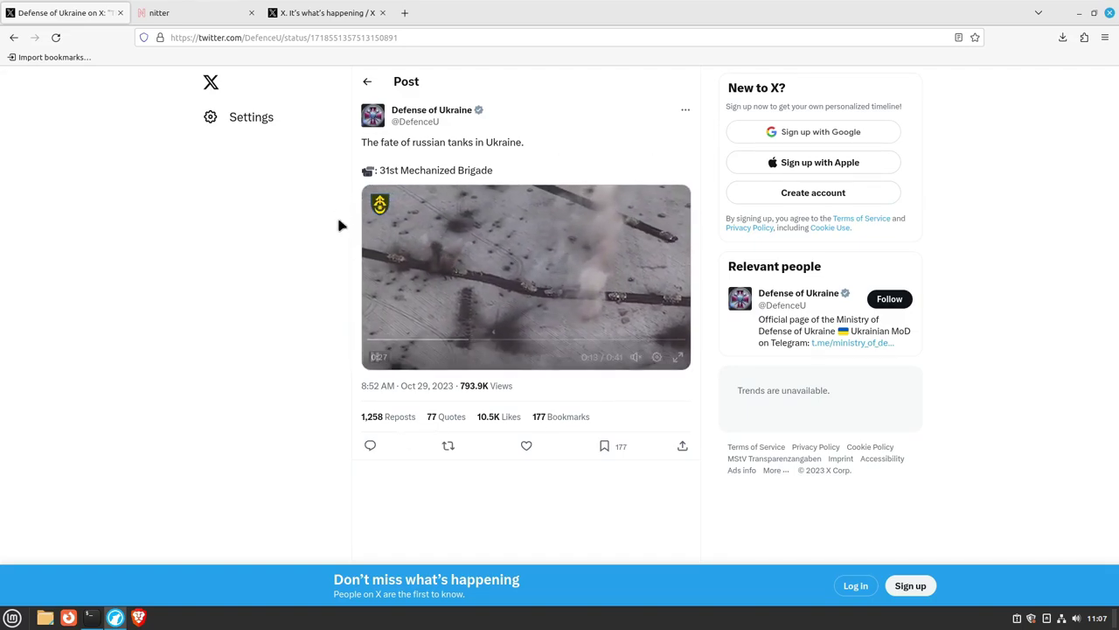
Pause the tank video and load the same post with nitter.net replacing twitter.com in its address
click(375, 359)
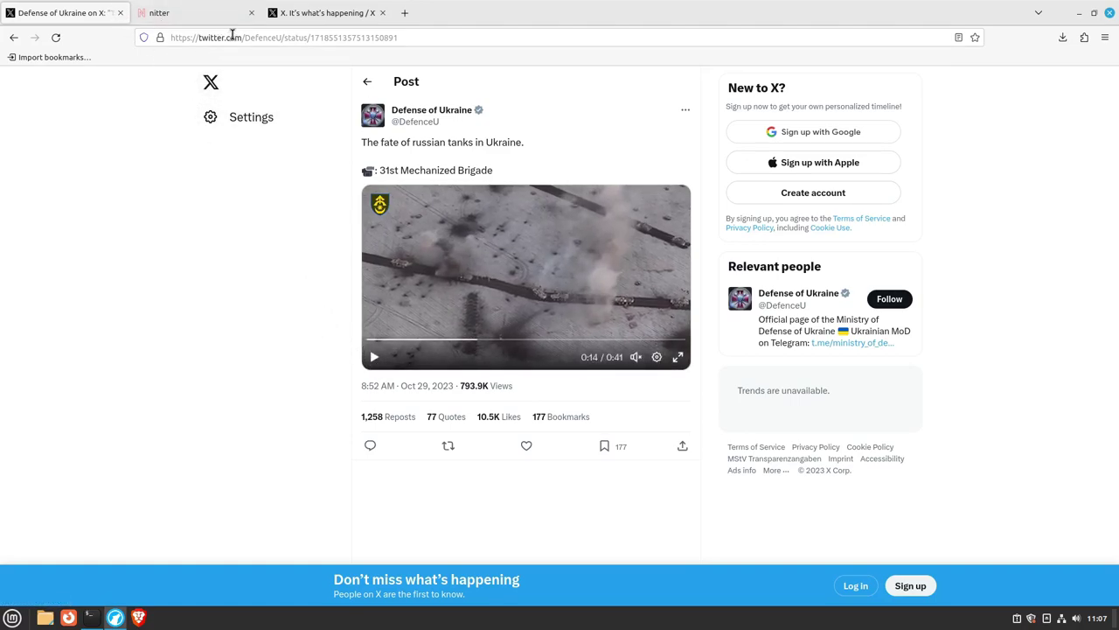
drag(240, 38, 200, 38)
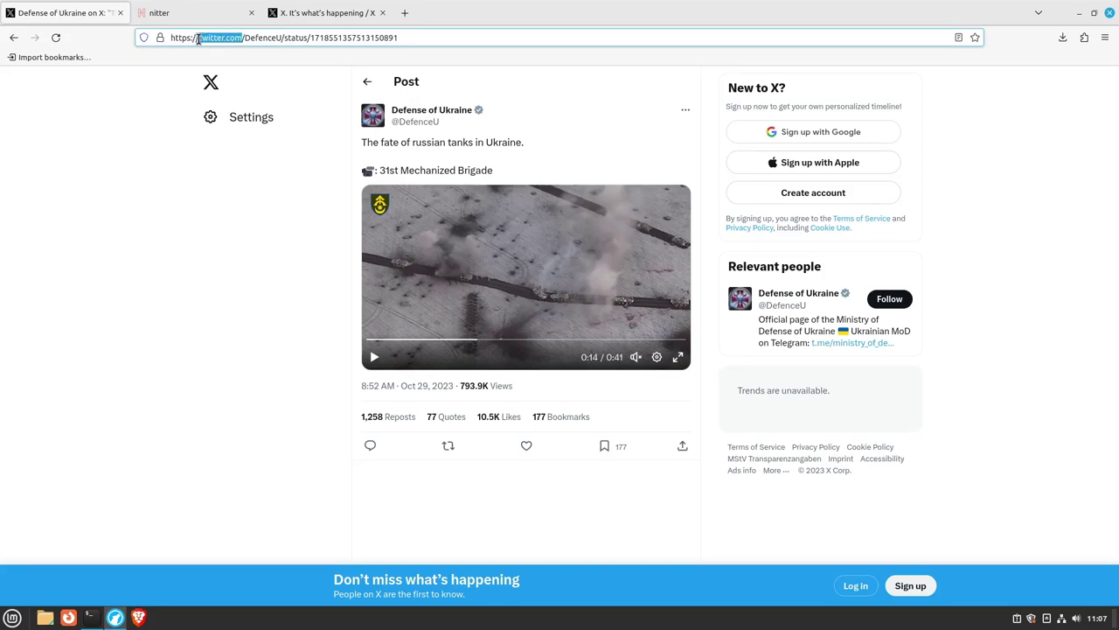
text(nitter.net)
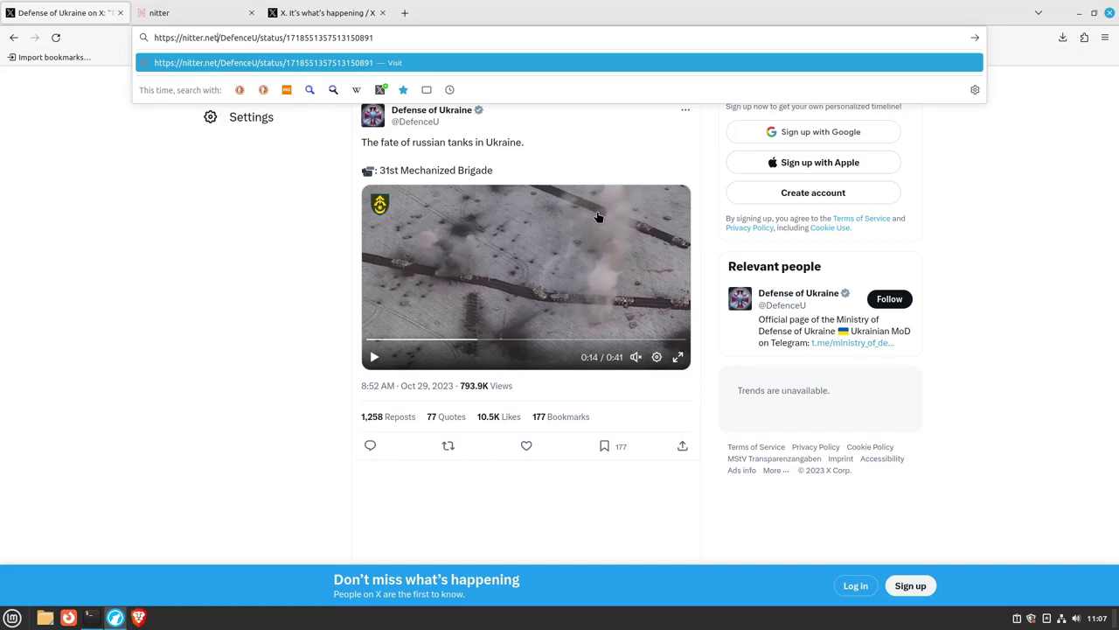
key(Return)
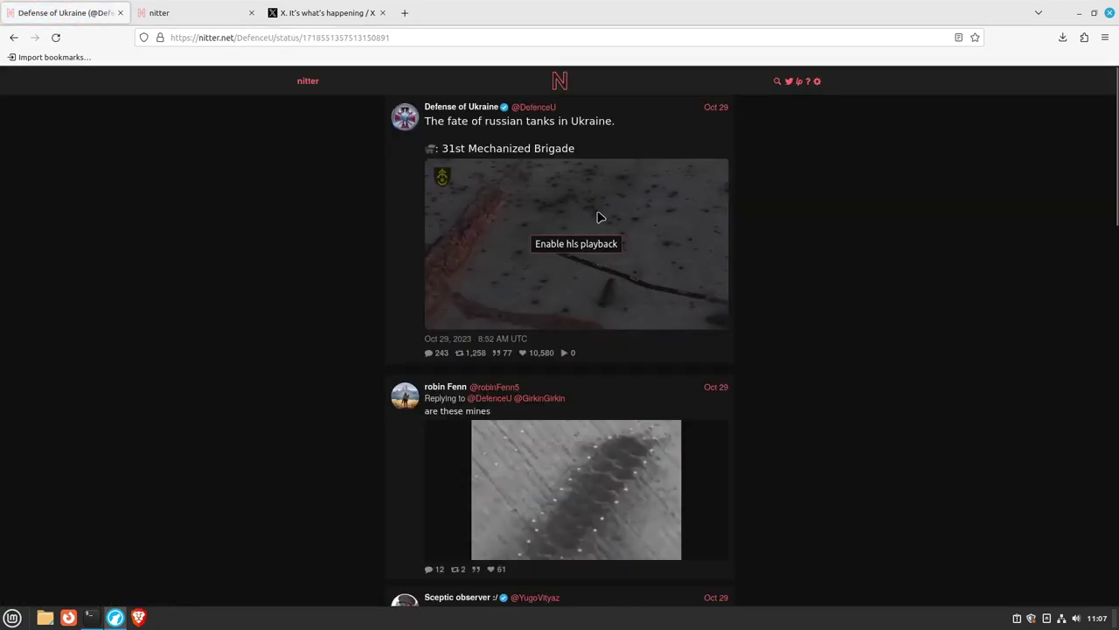
Skim the post's replies, then move to the nitter.net home tab
scroll(480, 265, down, 2)
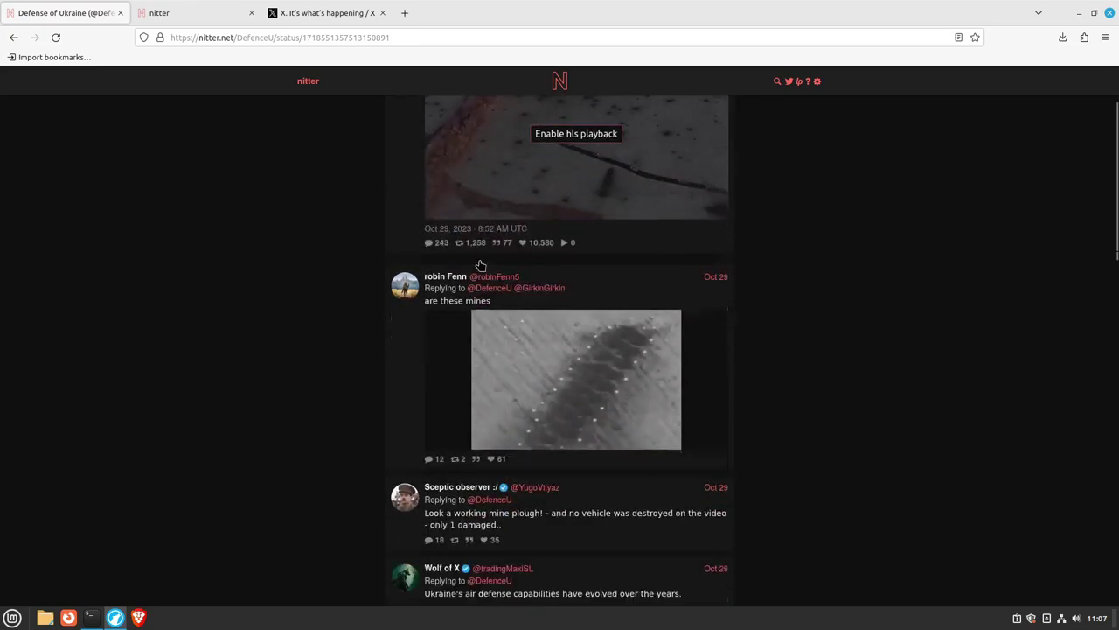
scroll(478, 259, down, 2)
scroll(471, 264, up, 2)
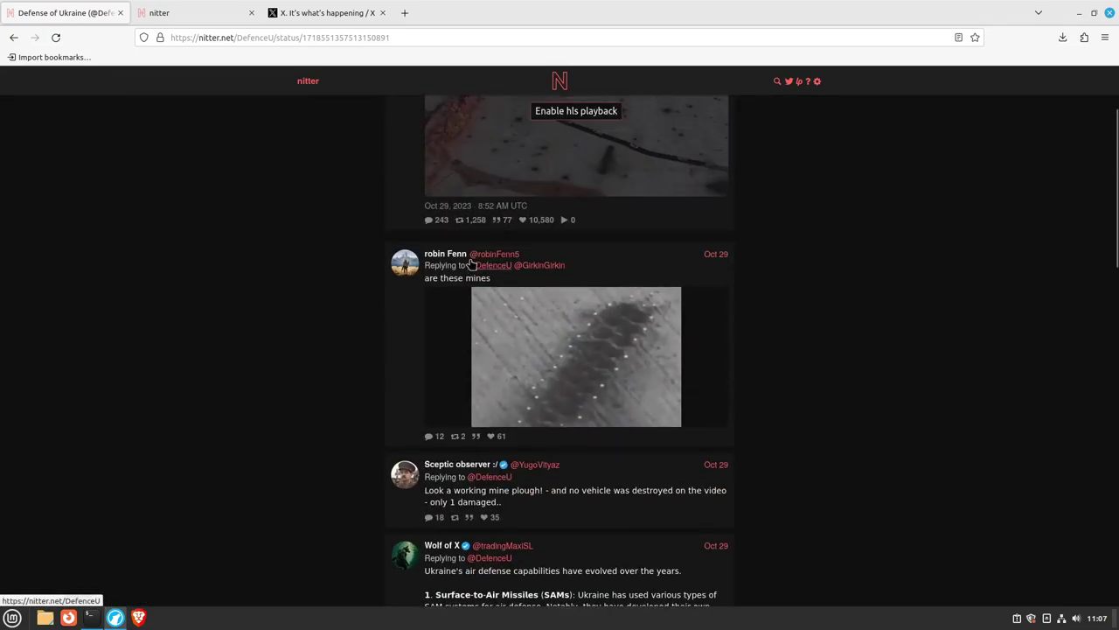
scroll(470, 263, up, 3)
key(ctrl+Tab)
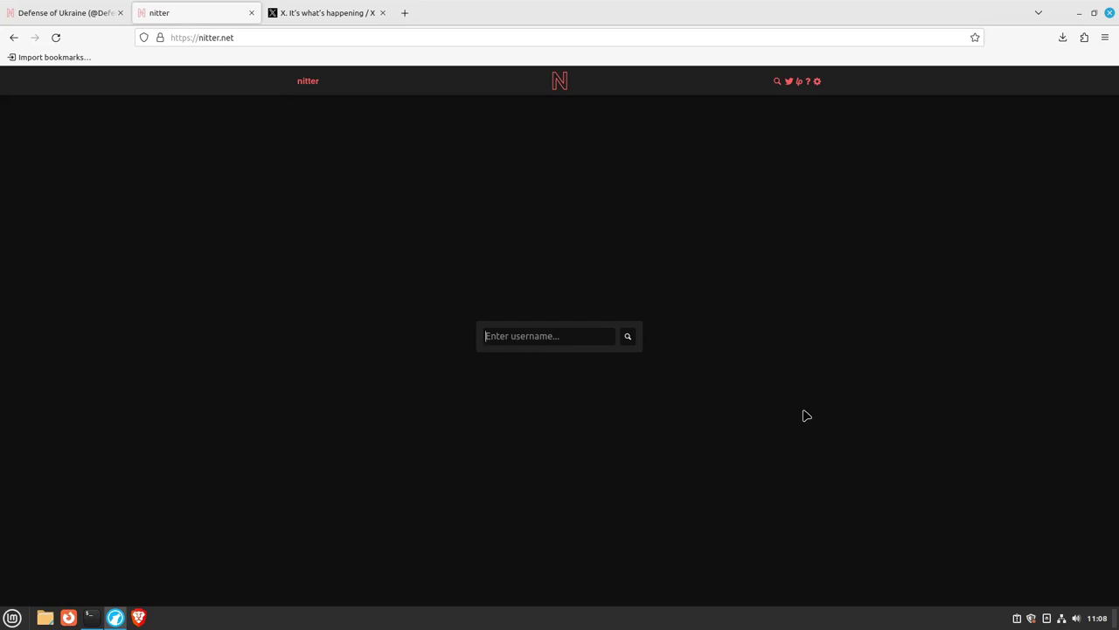
Search 'officialmcafee', show Tweets results, and expand the filter, exclude and time-range options
text(of)
text(ficialmcaf)
text(ee)
key(Return)
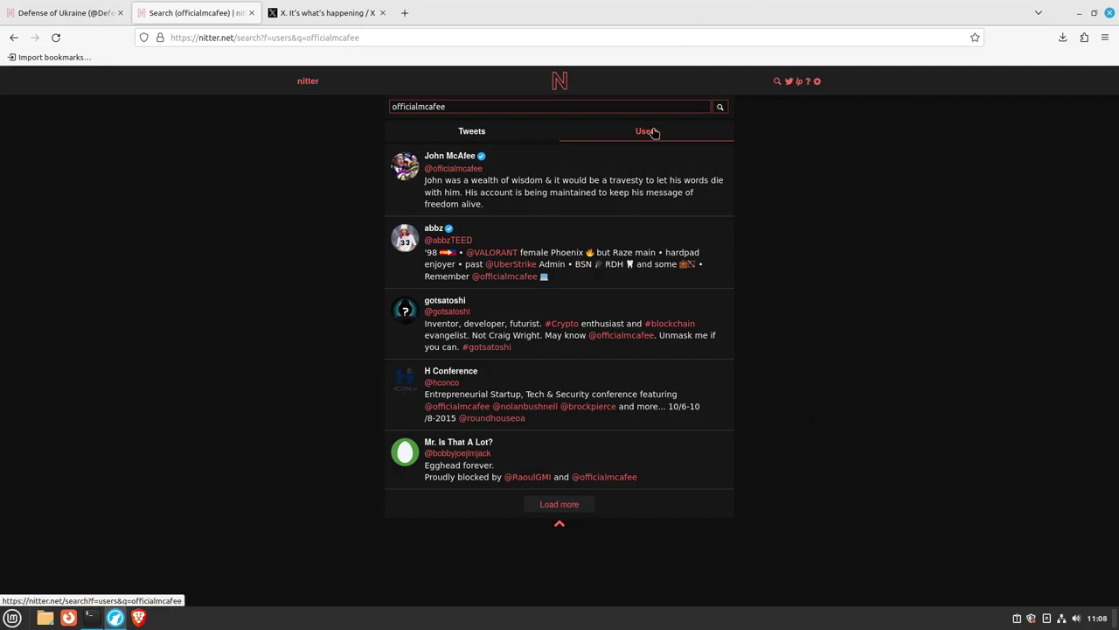
click(473, 132)
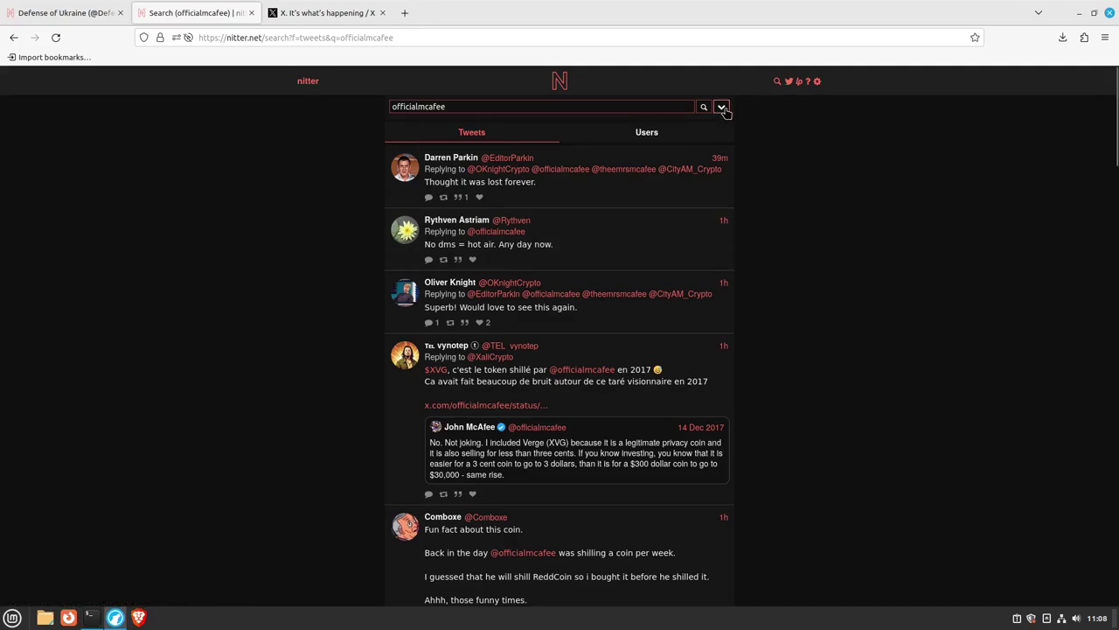
click(723, 108)
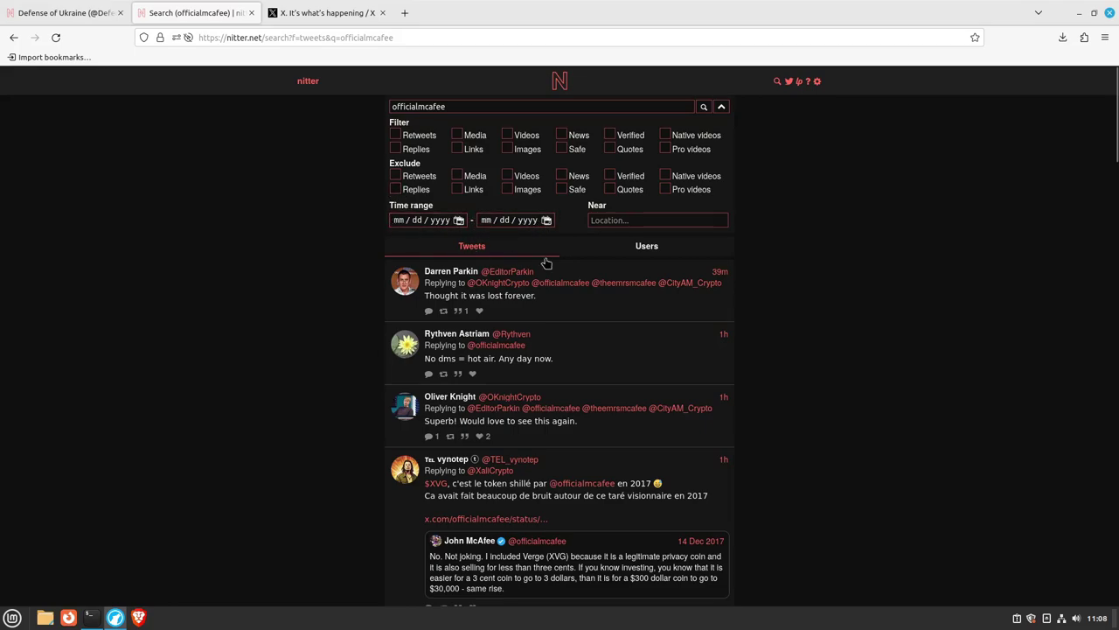
Change the query to 'from:officialmcafee free beer' and run the search
click(394, 106)
text(fro)
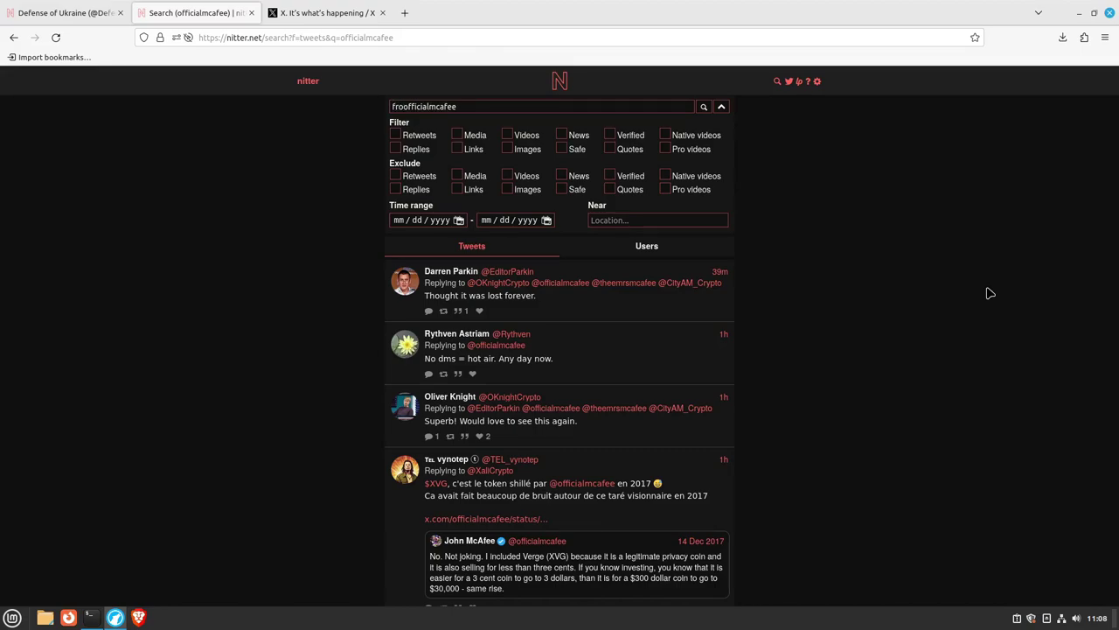
text(m:)
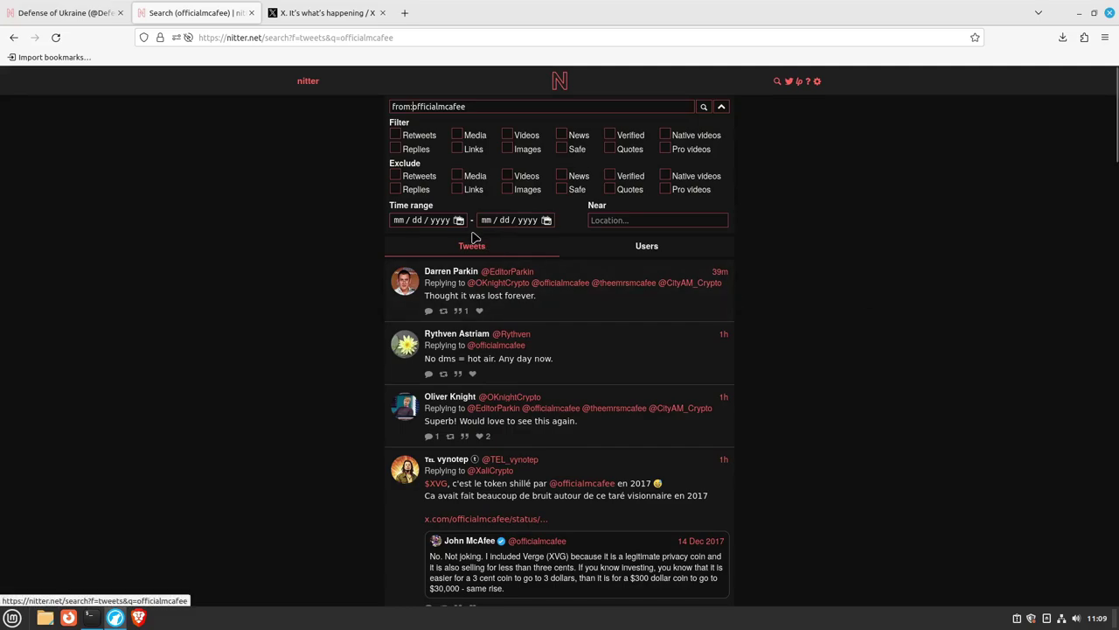
click(446, 224)
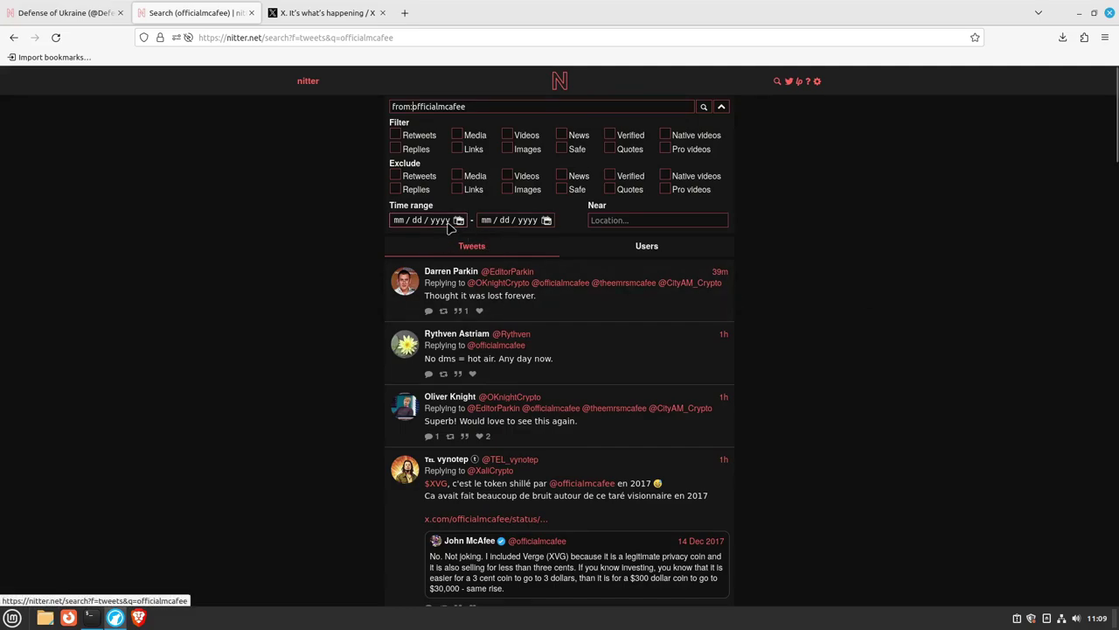
click(499, 106)
text(f)
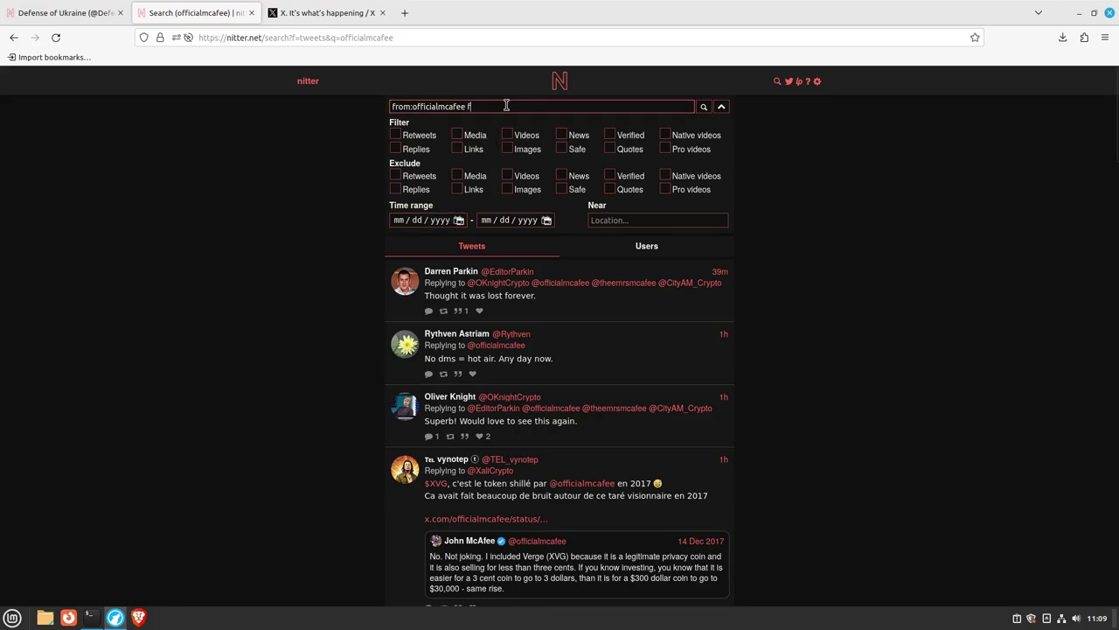
text(ree beer)
click(702, 109)
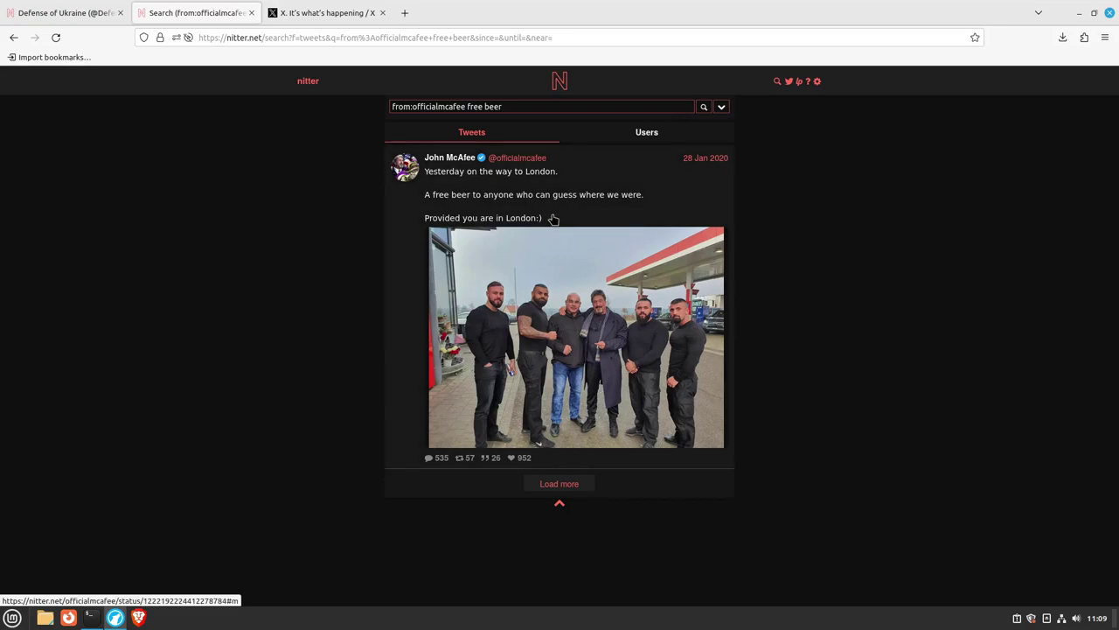
Set the Time range start date to 01/20/2020
click(721, 107)
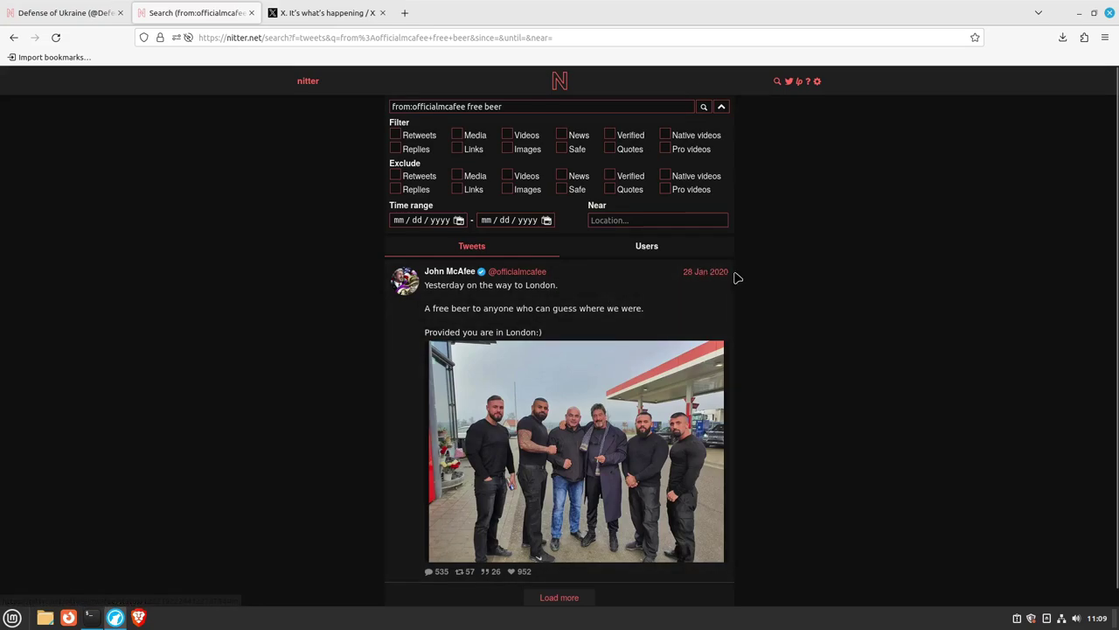
click(440, 219)
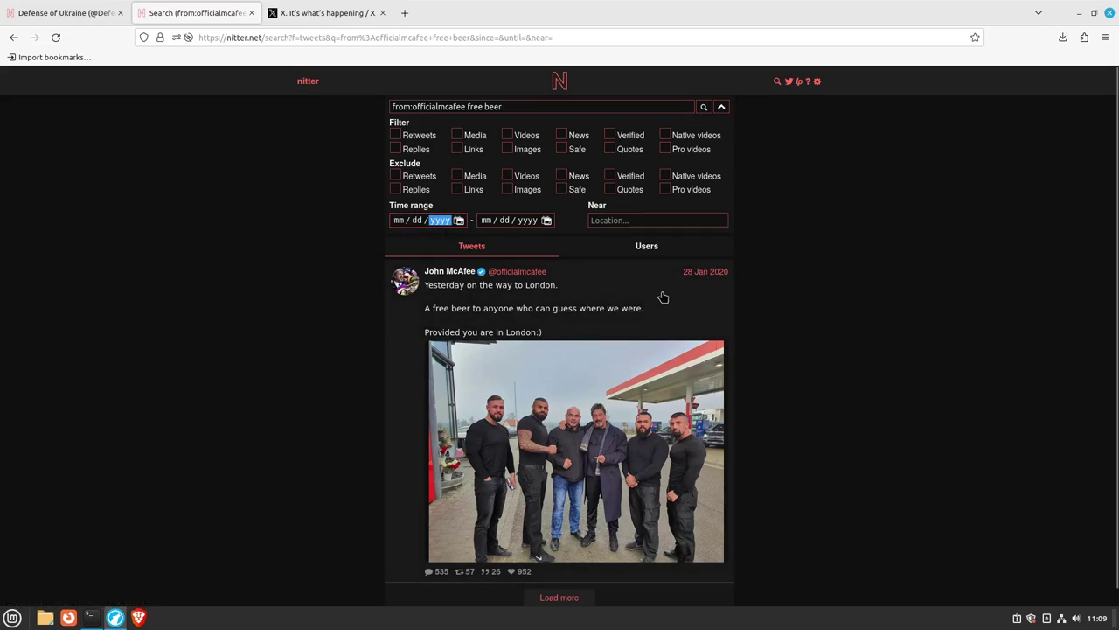
key(shift+Tab)
key(shift+Tab)
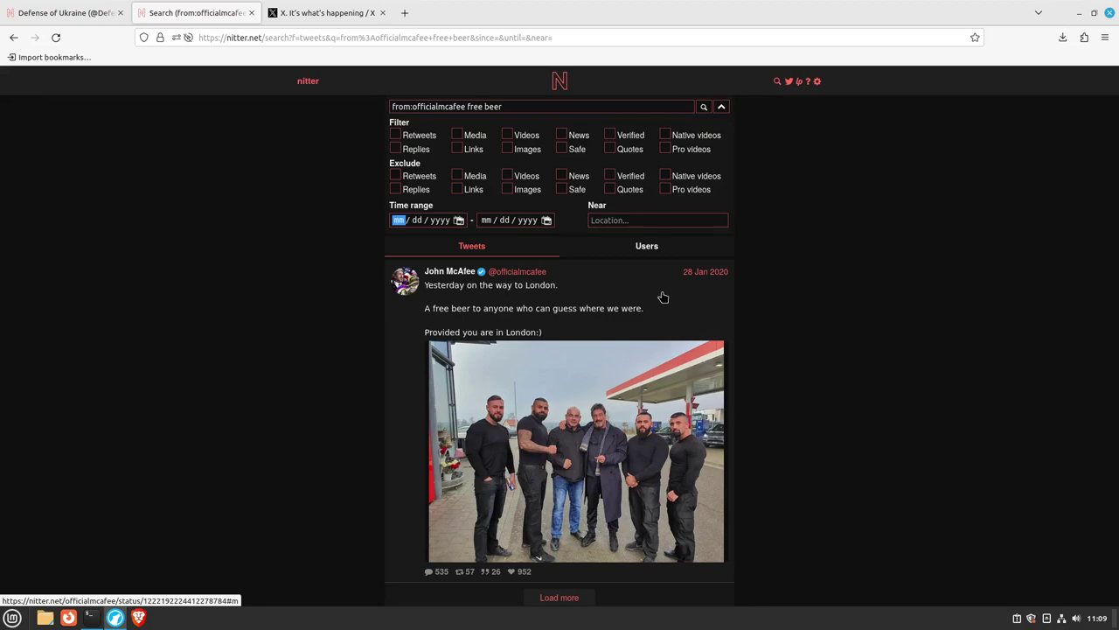
text(02)
key(shift+Tab)
text(01 / )
text(20 / 2020)
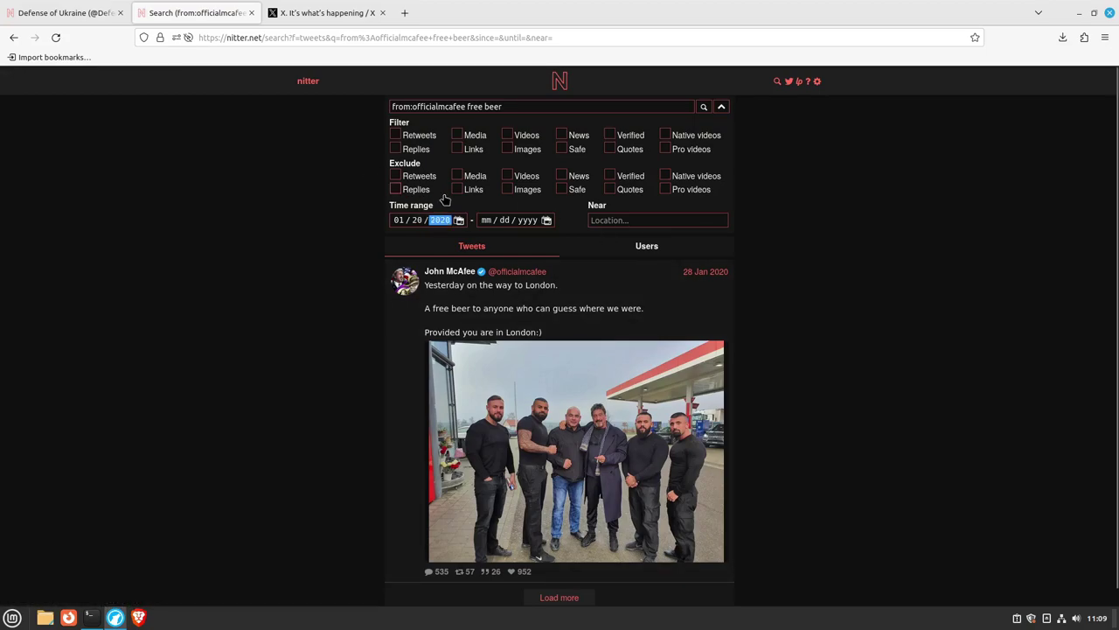
Set the end date to 01/27/2020 and rerun the search, which finds no items
click(488, 221)
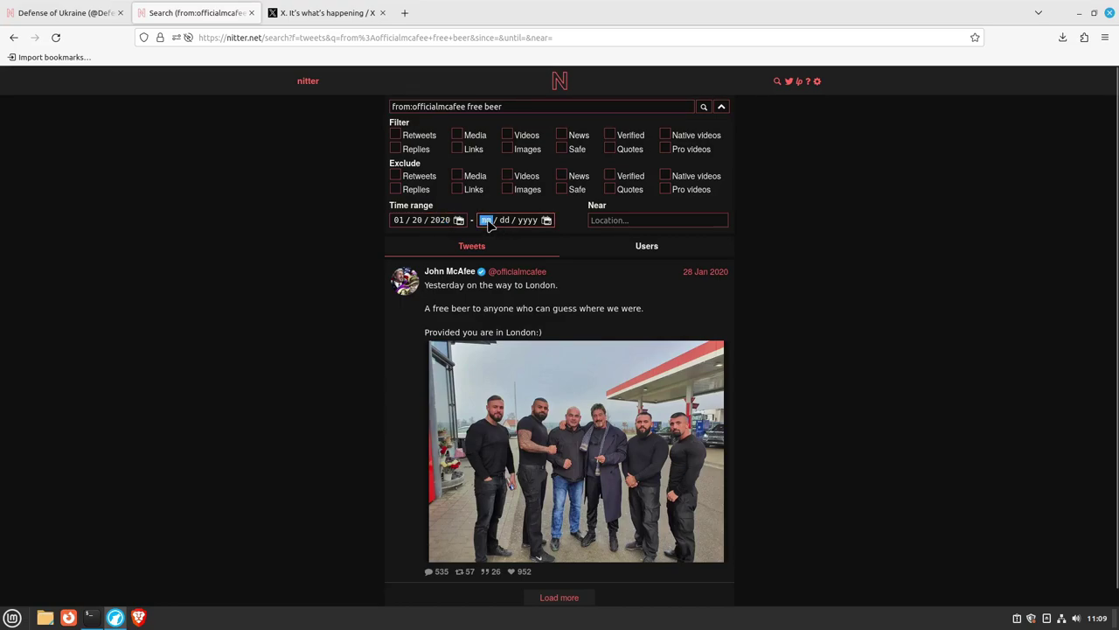
text(0207)
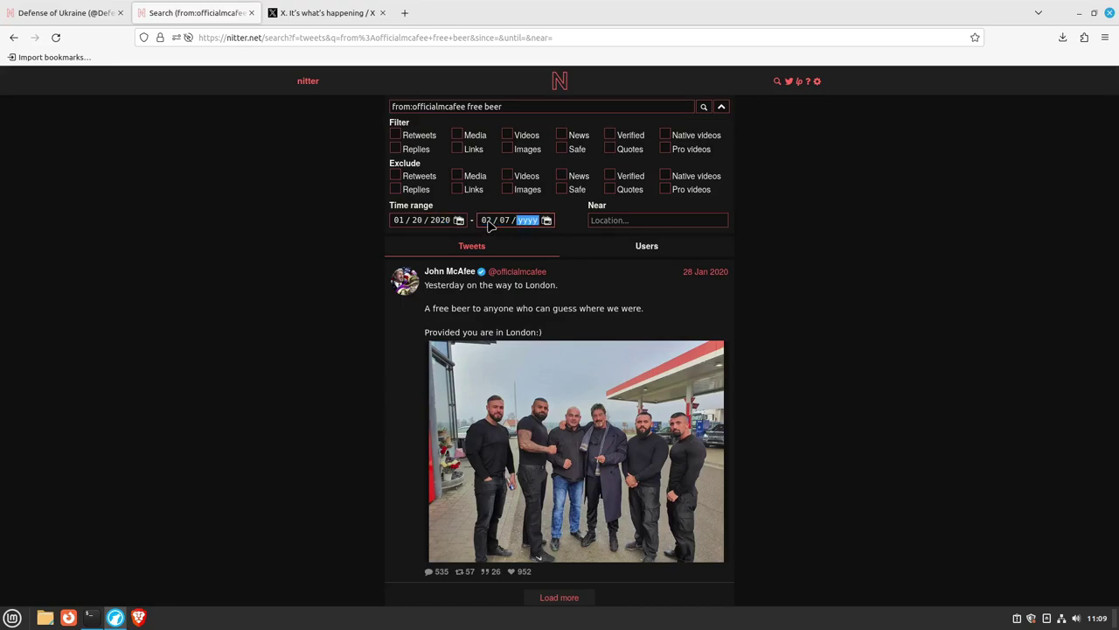
key(shift+Tab)
text(01)
key(shift+Tab)
key(shift+Tab)
text(01 / 27 / )
text(202)
text(08)
key(BackSpace)
key(BackSpace)
key(BackSpace)
click(704, 106)
Drop 'free beer' to search only 'from:officialmcafee', then apply the Replies filter
drag(467, 106, 576, 122)
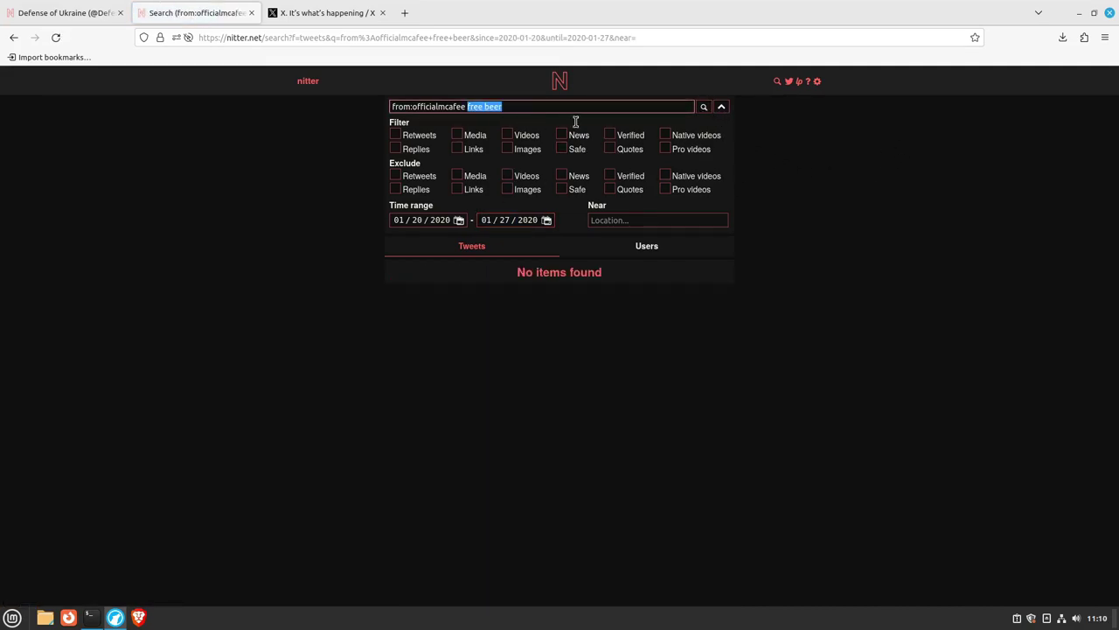
key(BackSpace)
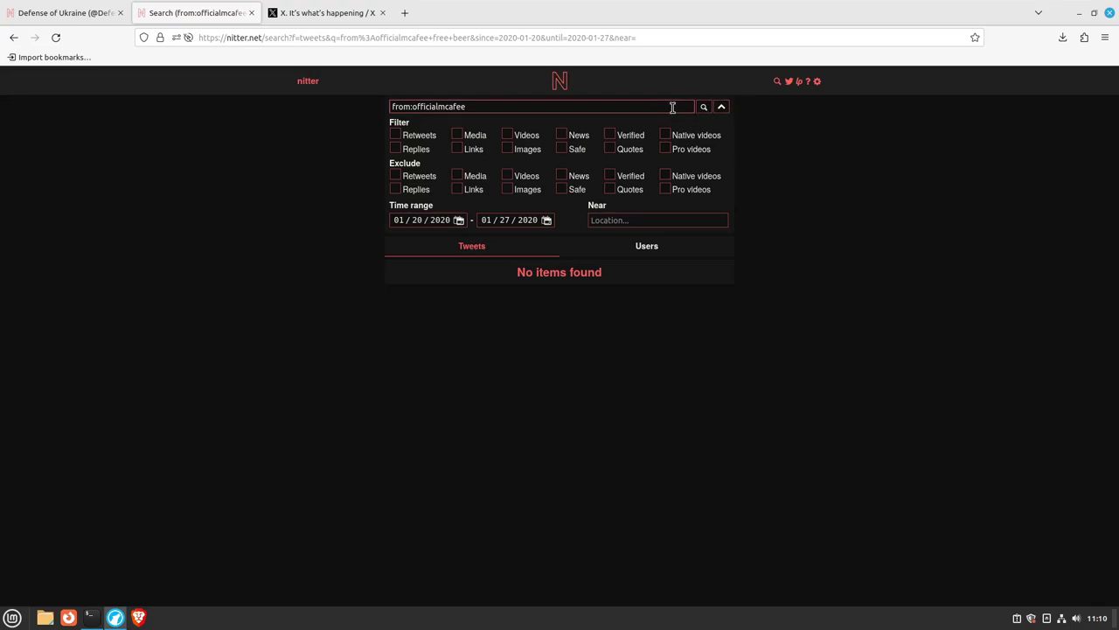
click(704, 108)
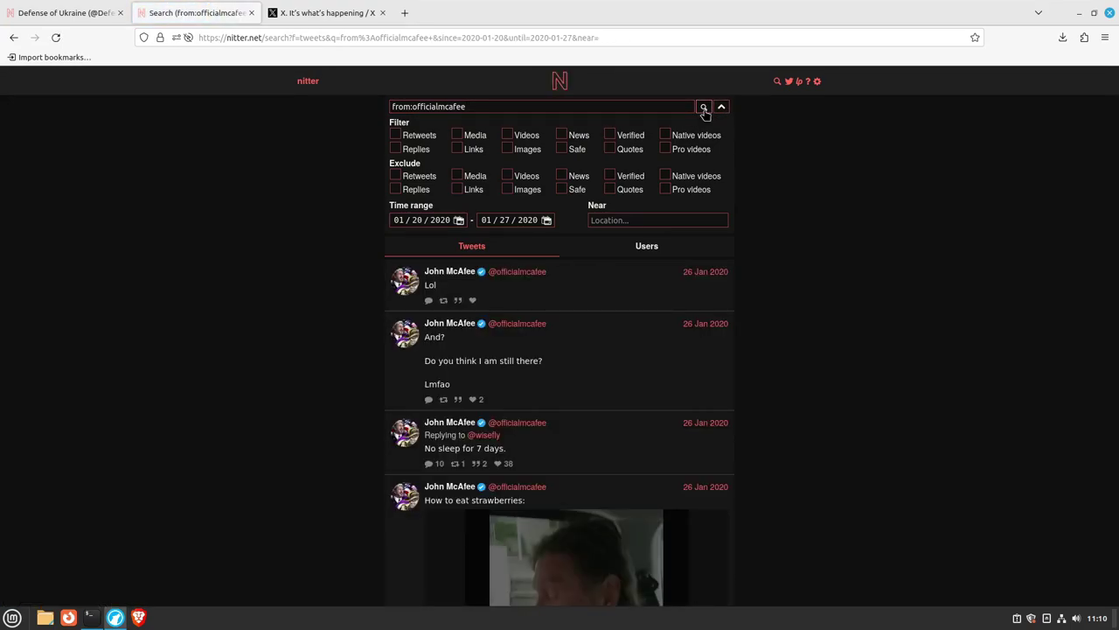
click(394, 149)
click(704, 107)
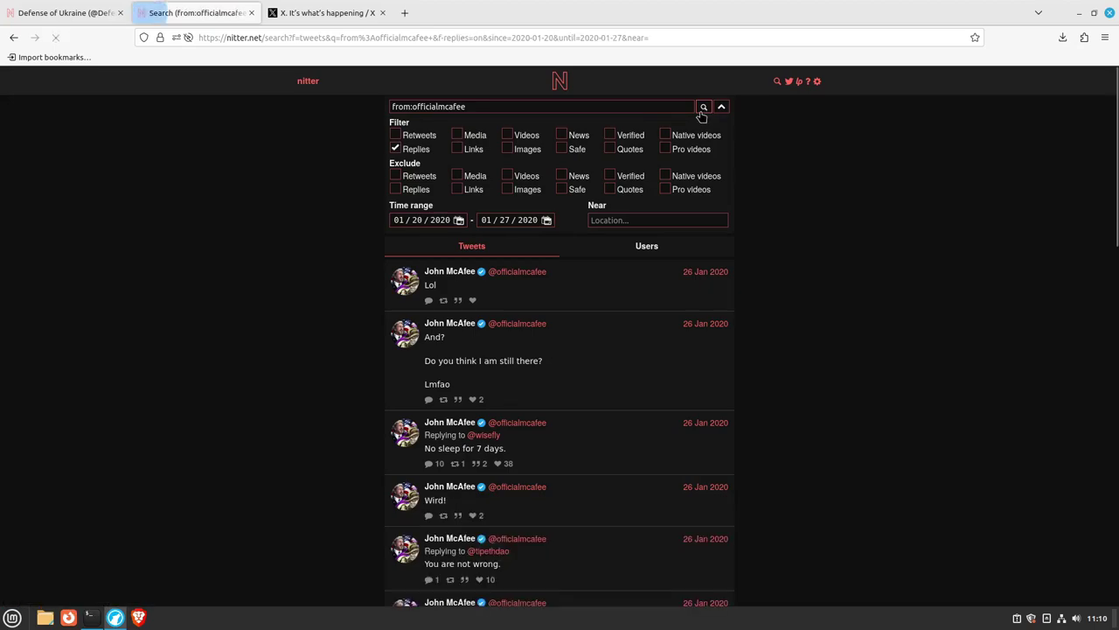
scroll(470, 490, down, 1)
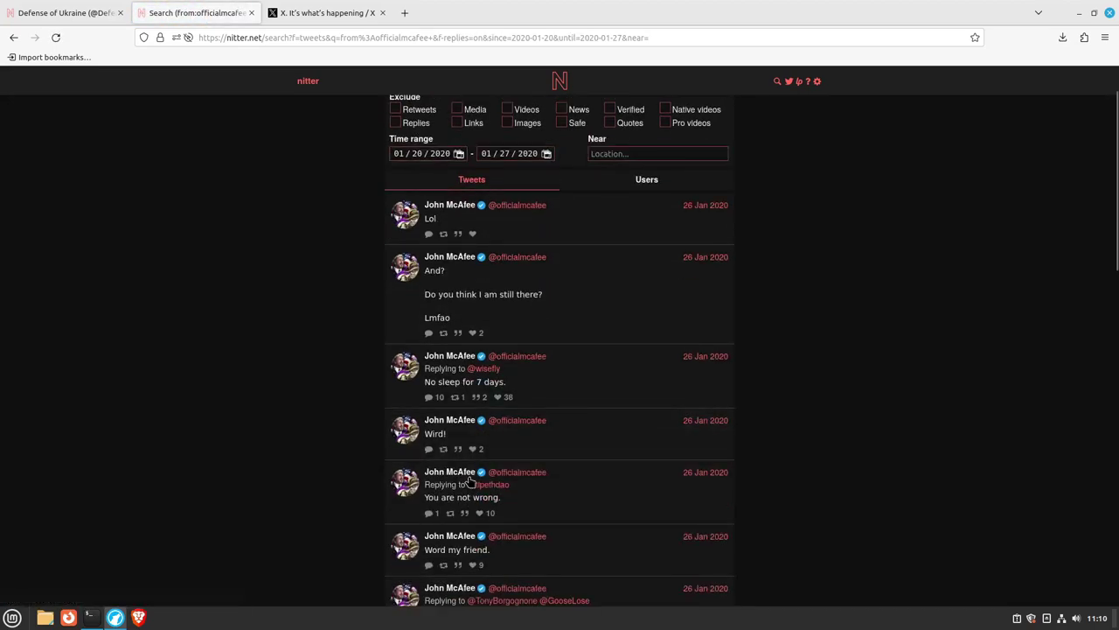
Replace the Replies filter with Media, Videos and Images and rerun, getting no items
scroll(464, 482, up, 1)
click(394, 149)
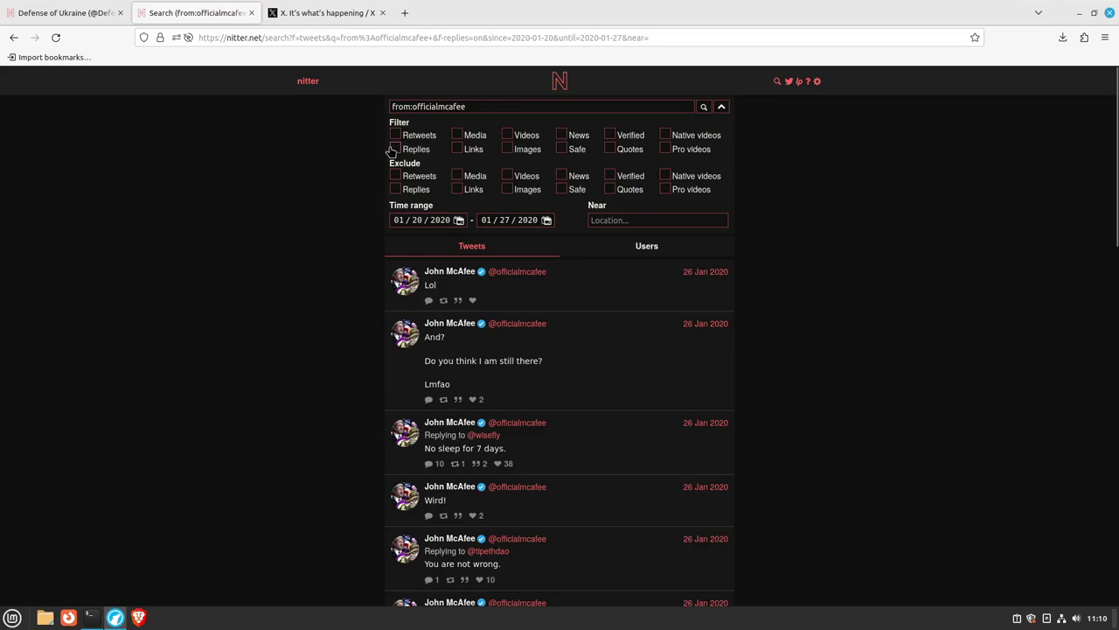
click(507, 135)
click(704, 107)
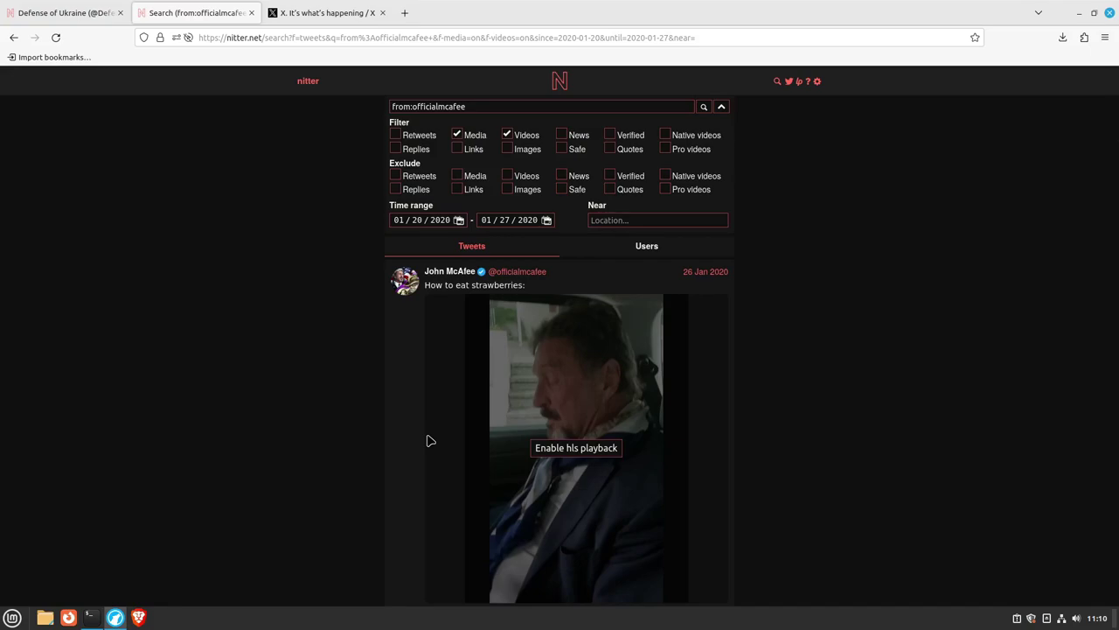
click(507, 149)
click(704, 106)
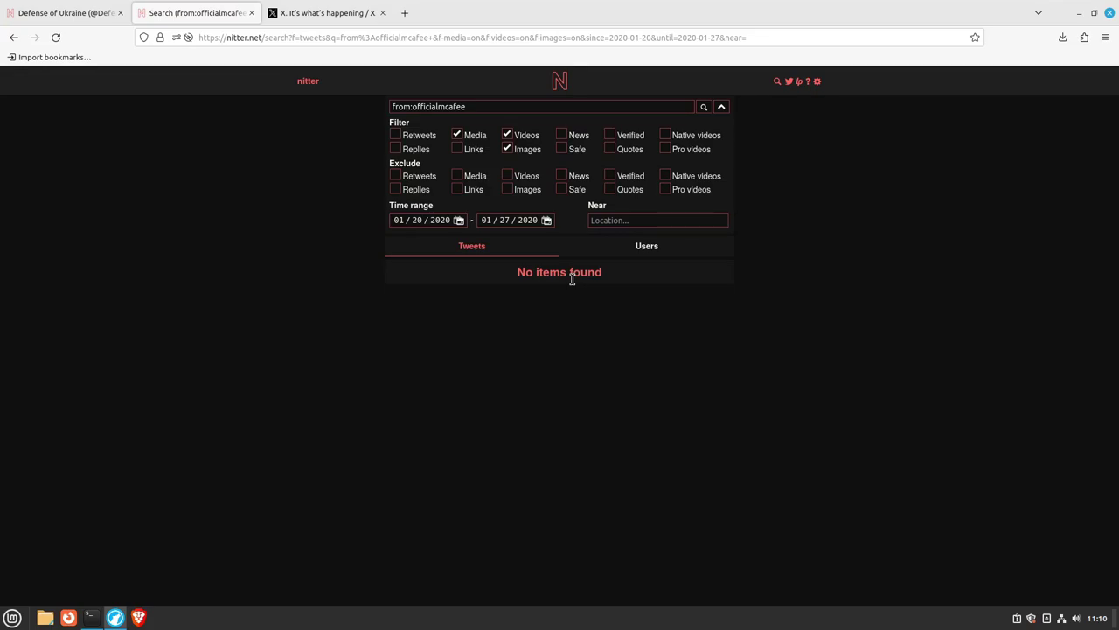
In the X tab, run a DuckDuckGo web search for 'nitter'
click(312, 13)
click(318, 38)
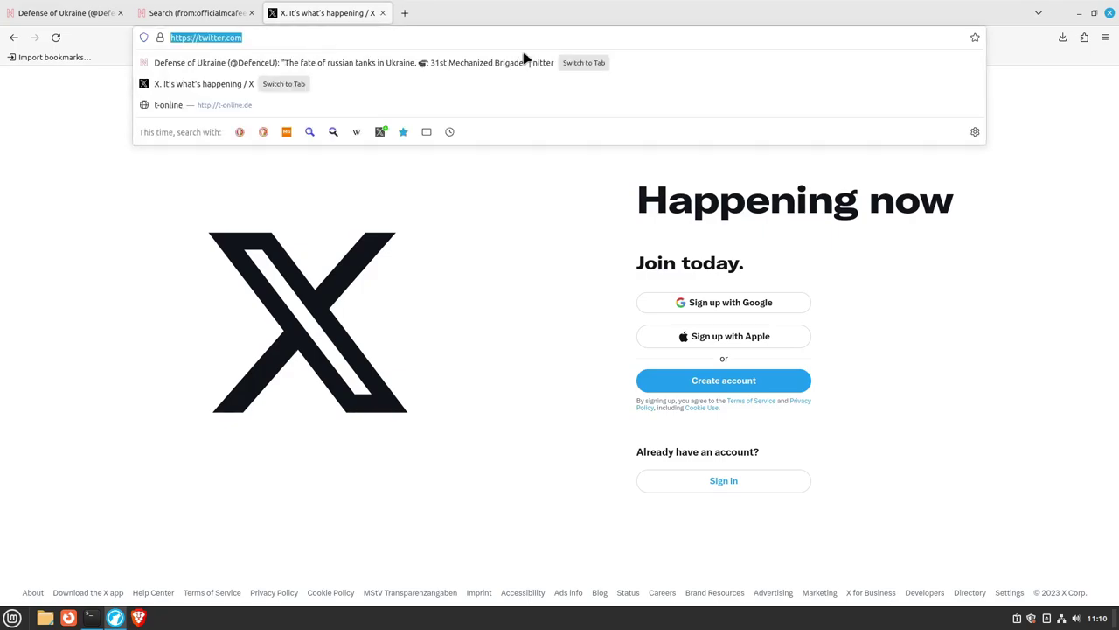
text(nitter)
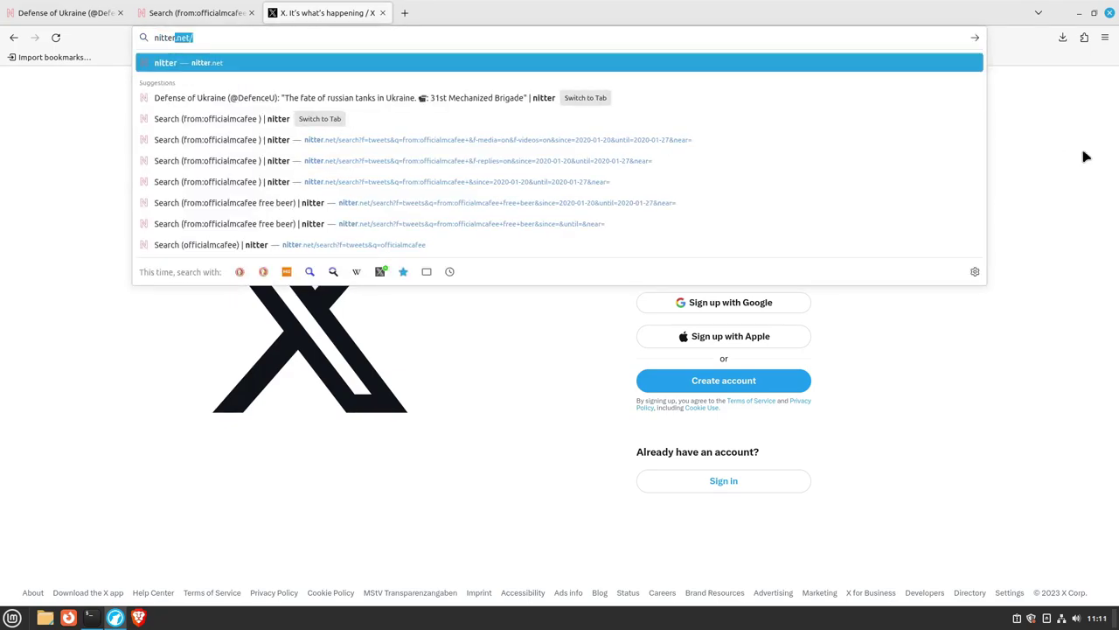
key(Return)
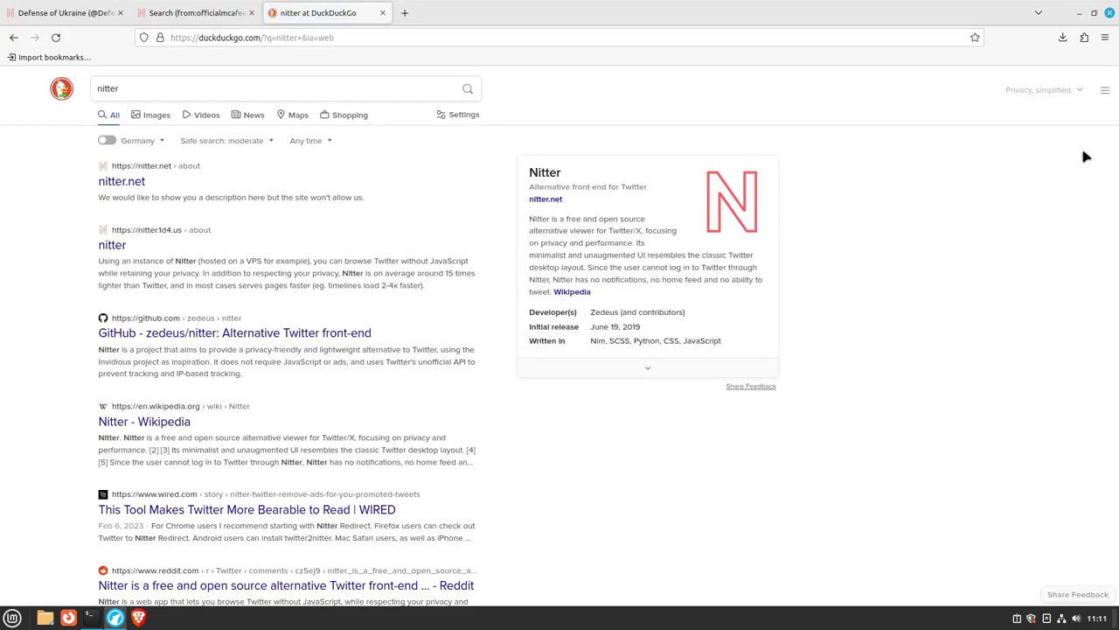
Open the zedeus/nitter GitHub result, scroll through its README, and go back to the Nitter search tab
click(280, 333)
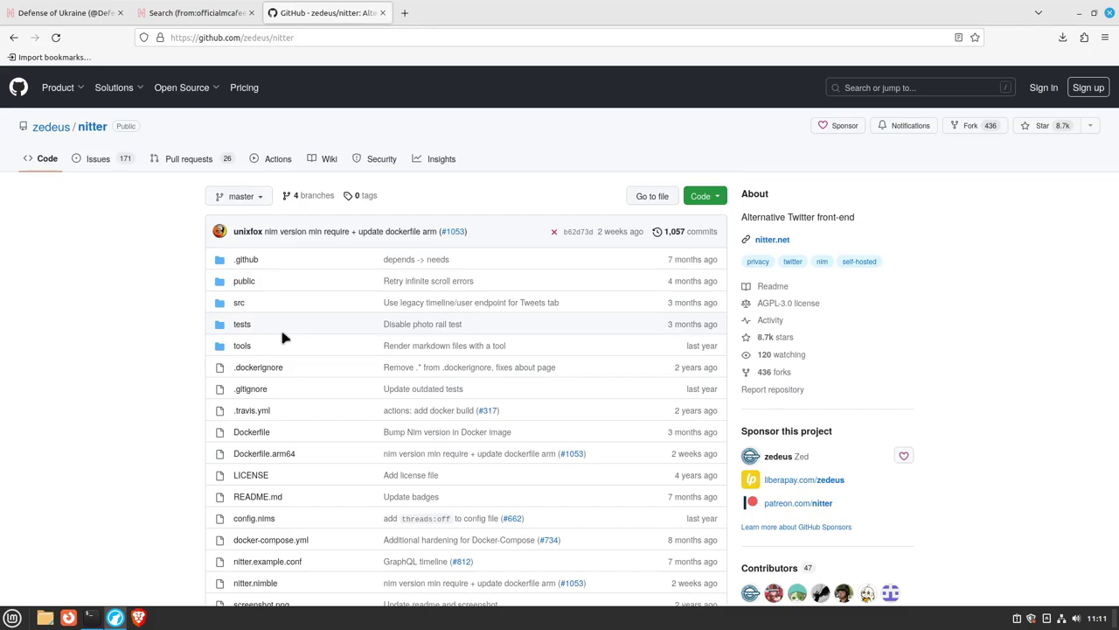
scroll(319, 429, down, 2)
scroll(319, 428, down, 2)
scroll(322, 435, down, 1)
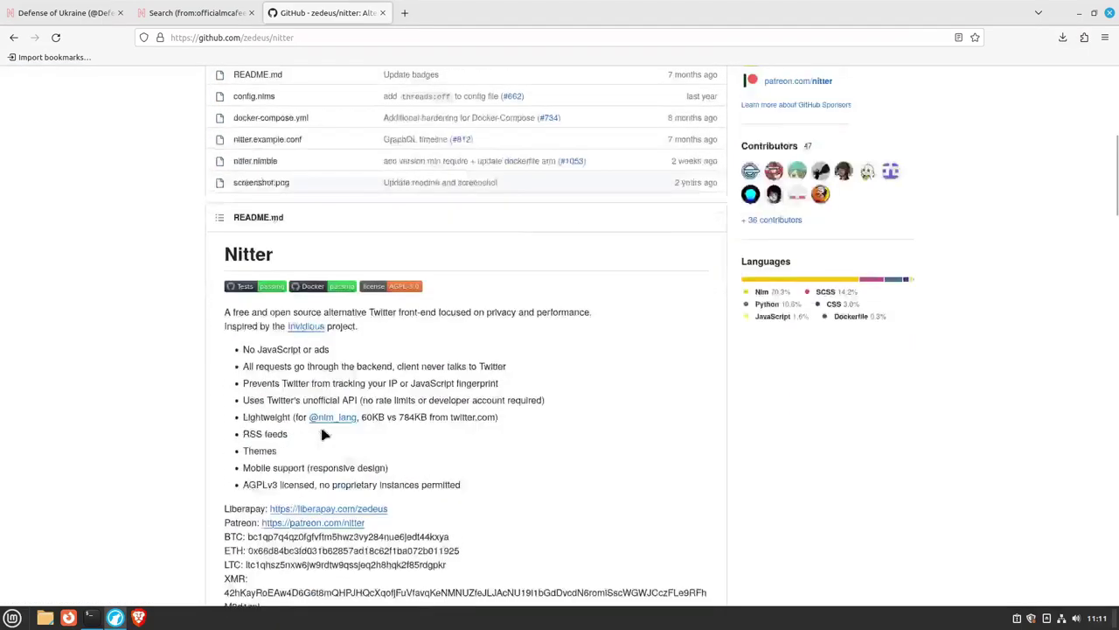
scroll(322, 434, down, 1)
scroll(325, 430, down, 2)
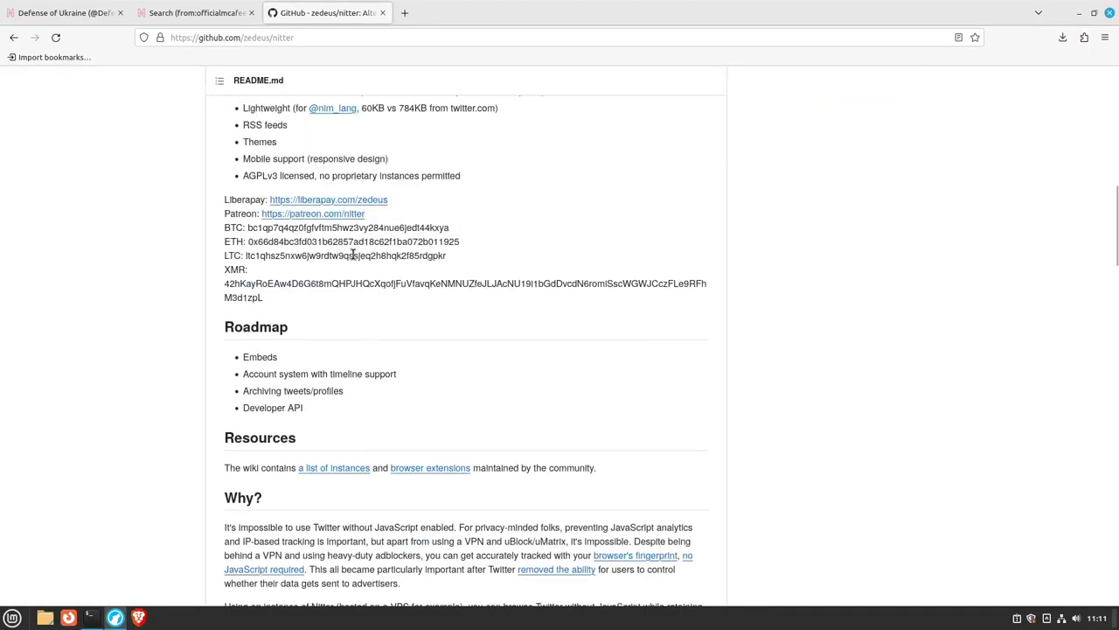
scroll(342, 298, down, 2)
scroll(343, 297, down, 5)
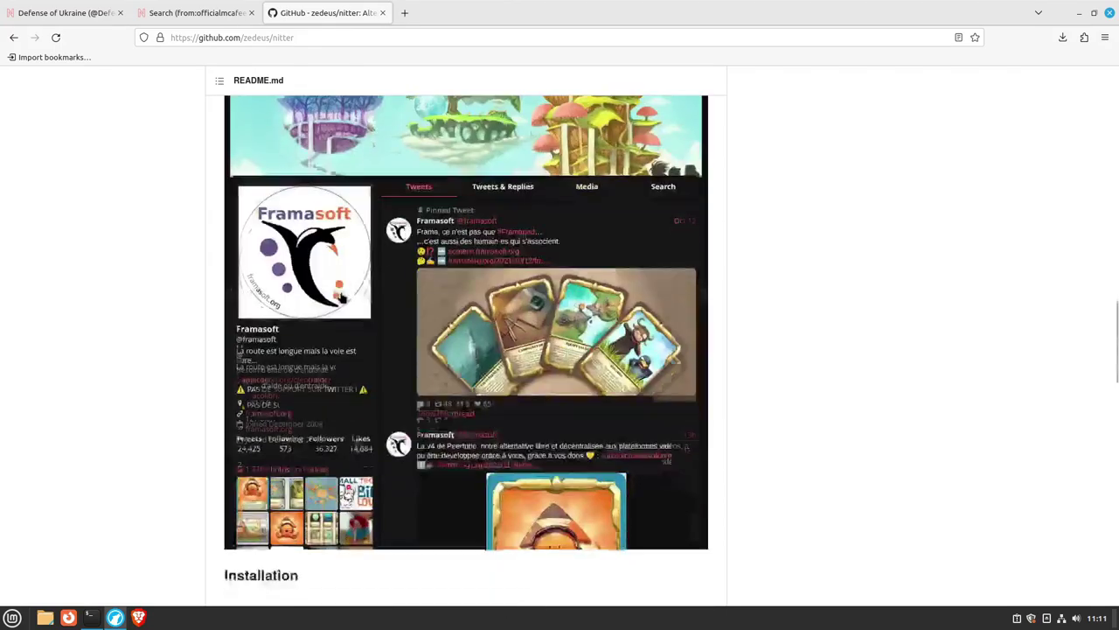
scroll(342, 299, down, 3)
scroll(341, 301, down, 3)
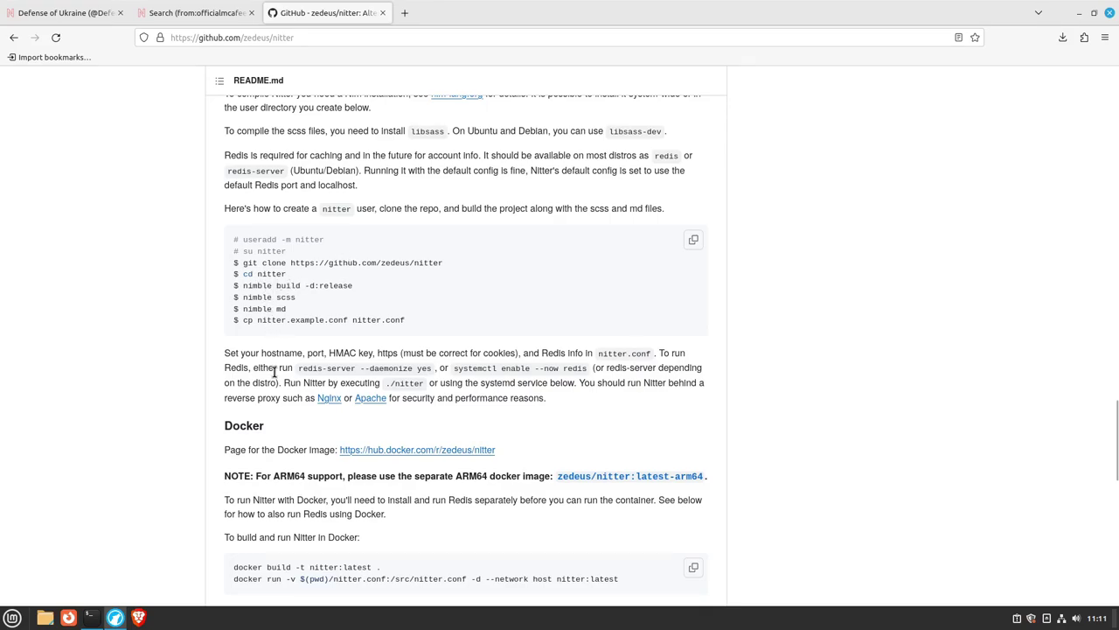
scroll(273, 350, down, 2)
scroll(274, 372, down, 3)
scroll(276, 377, down, 2)
scroll(276, 377, up, 4)
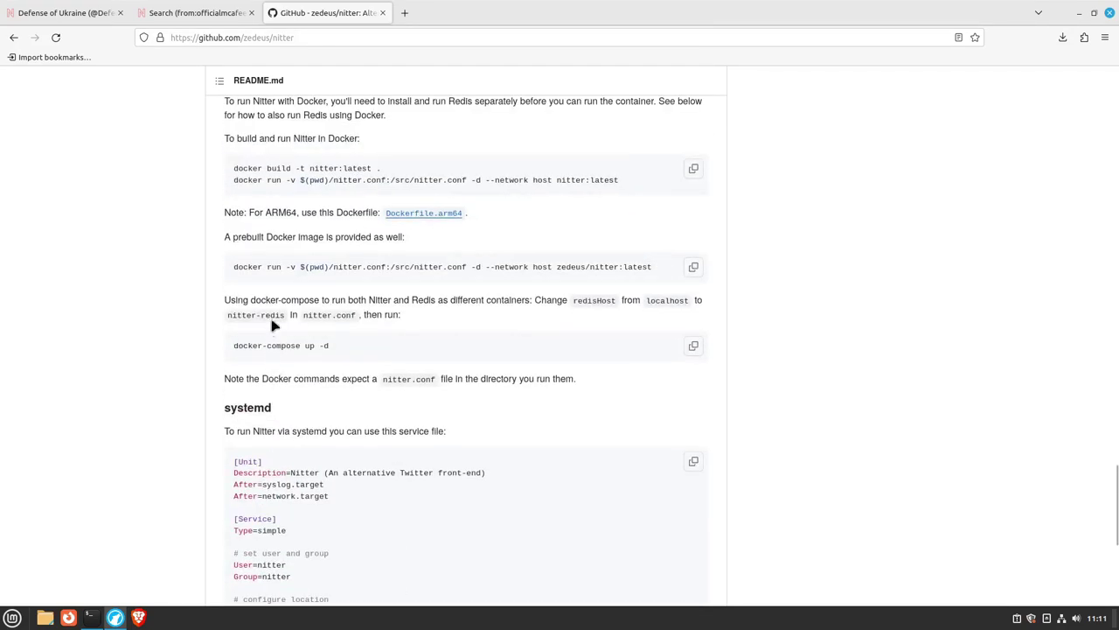
scroll(260, 357, down, 3)
scroll(262, 357, down, 4)
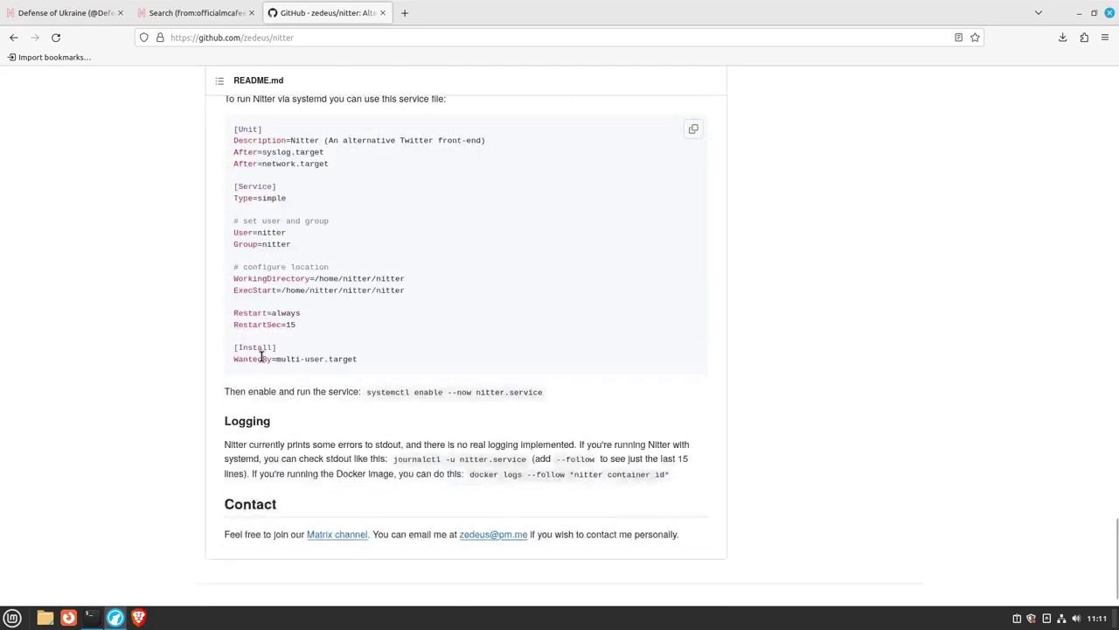
scroll(264, 360, down, 1)
scroll(300, 405, up, 3)
scroll(300, 405, up, 4)
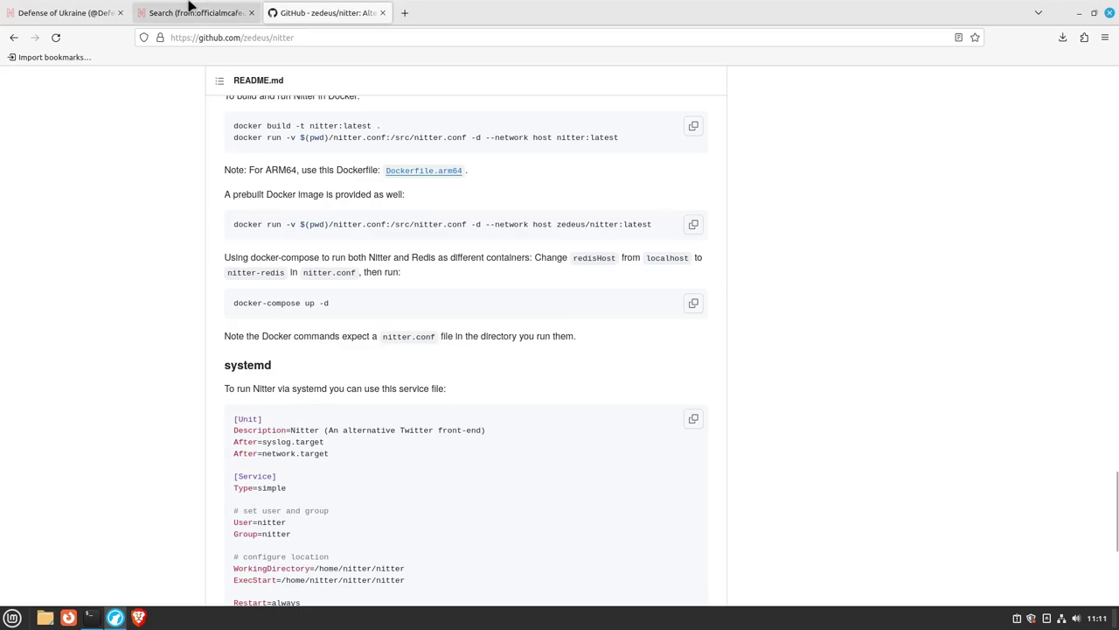
click(190, 8)
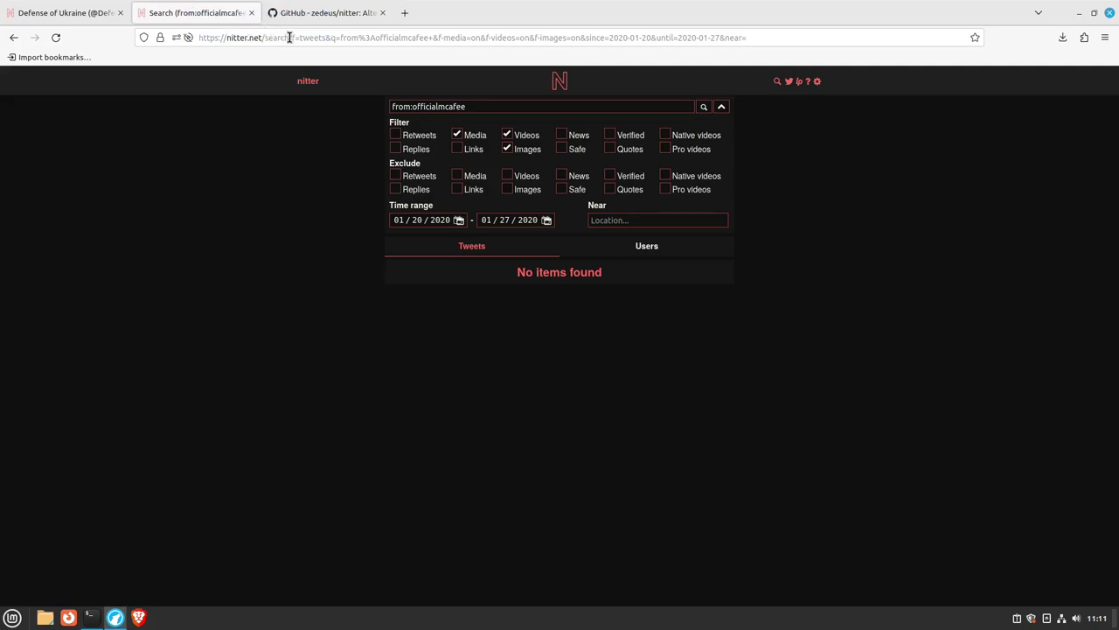
Return to the user search results and open John McAfee's officialmcafee profile page
click(707, 106)
click(554, 84)
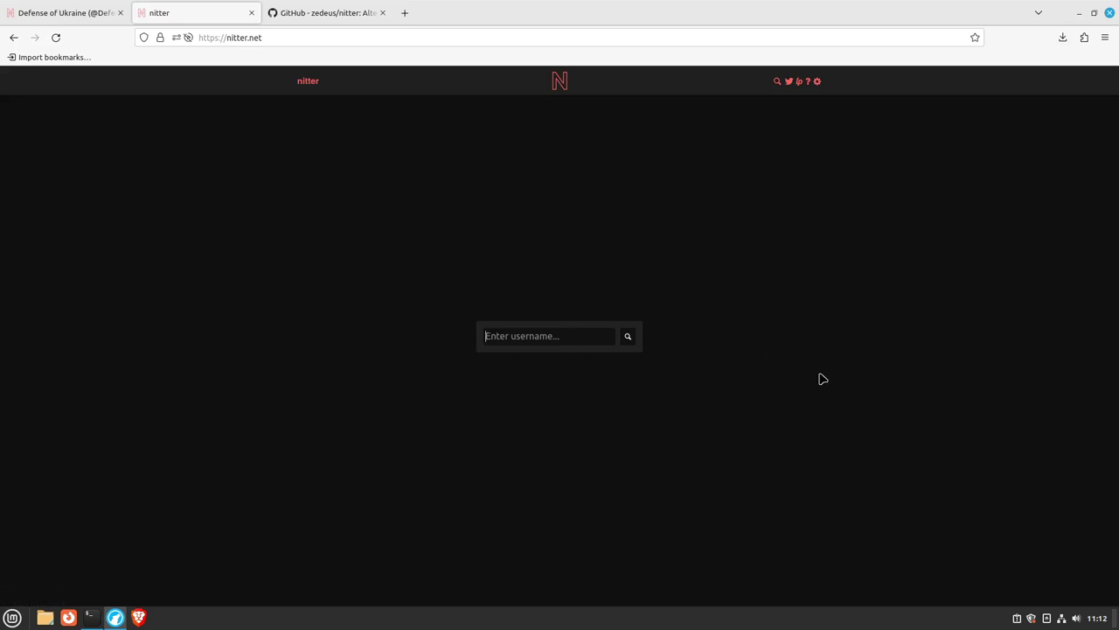
key(alt+Left)
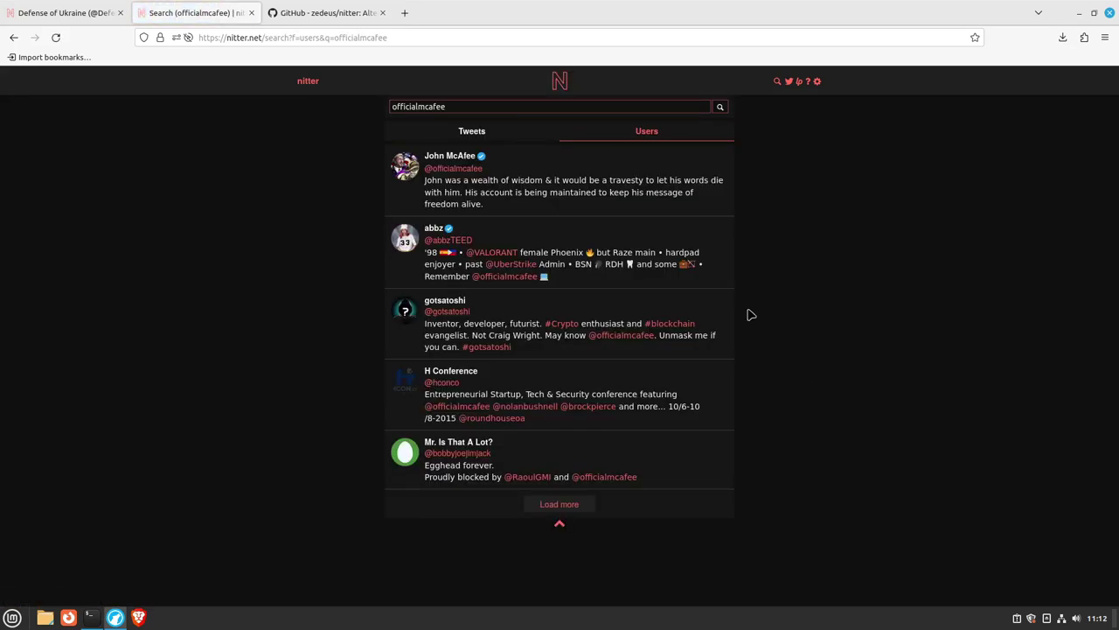
click(441, 173)
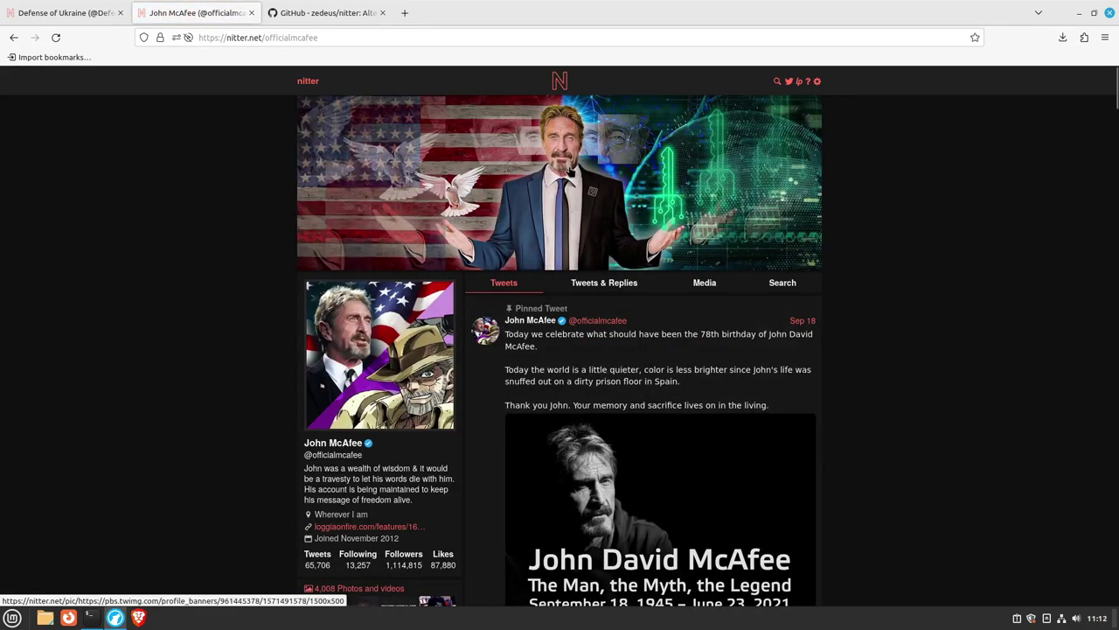
Pin the officialmcafee profile tab in Firefox
right_click(216, 13)
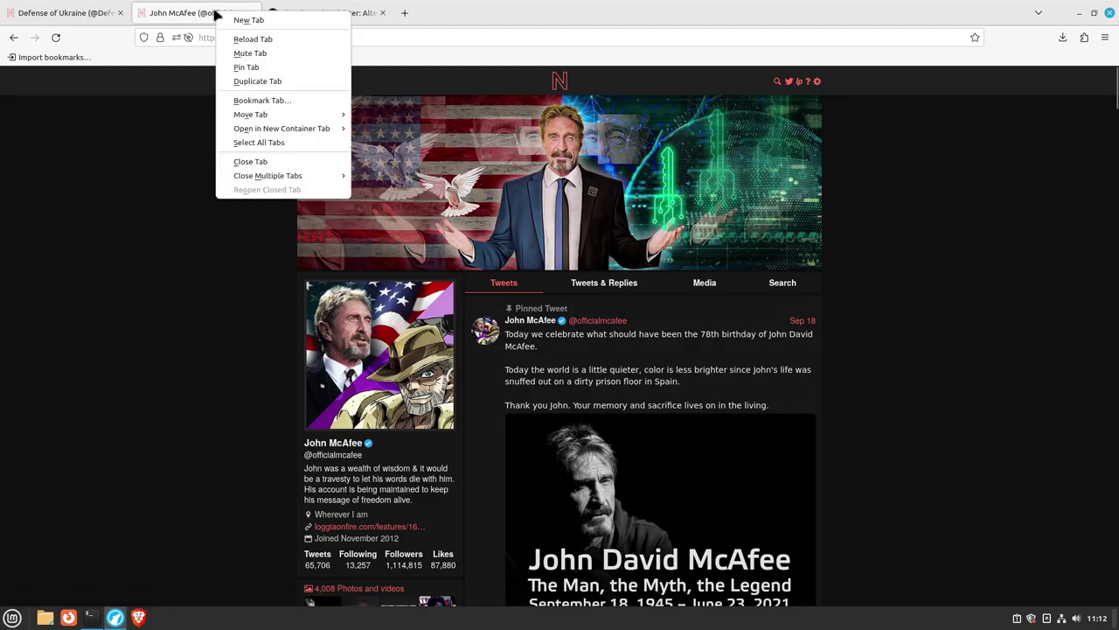
click(230, 70)
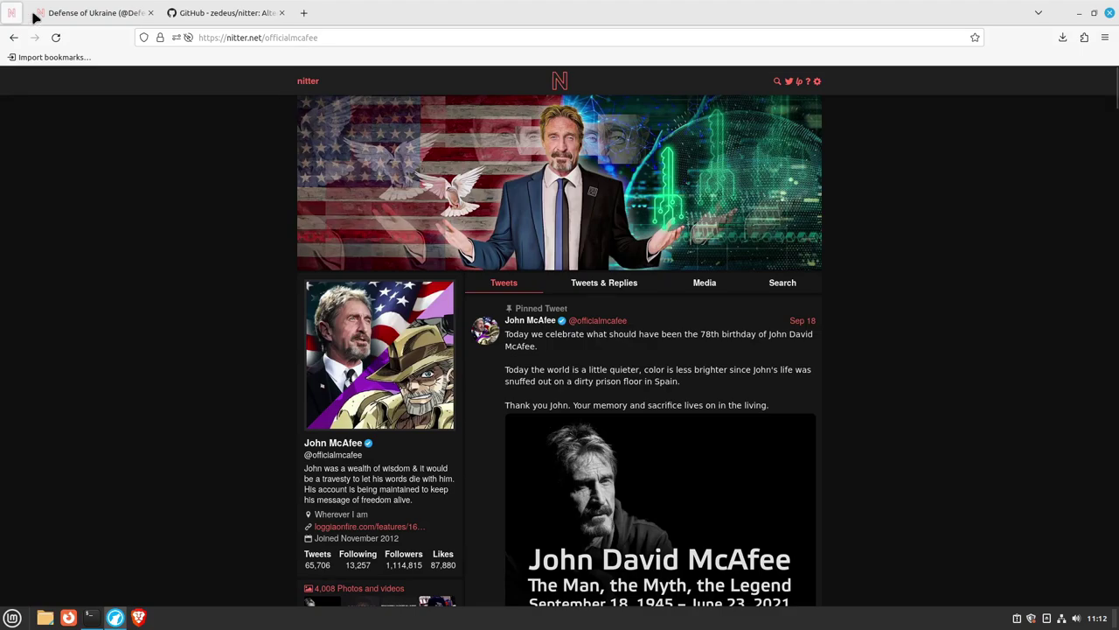
click(92, 16)
click(12, 12)
Visit google.de, reject its cookies, and return to the Nitter profile
key(ctrl+l)
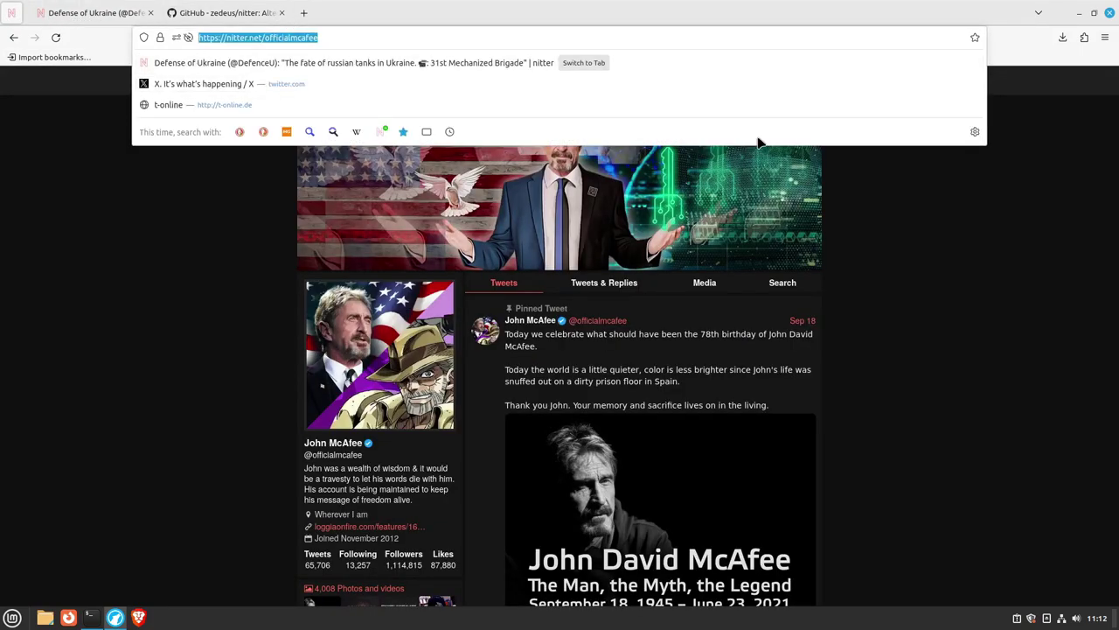
text(google.de)
key(Return)
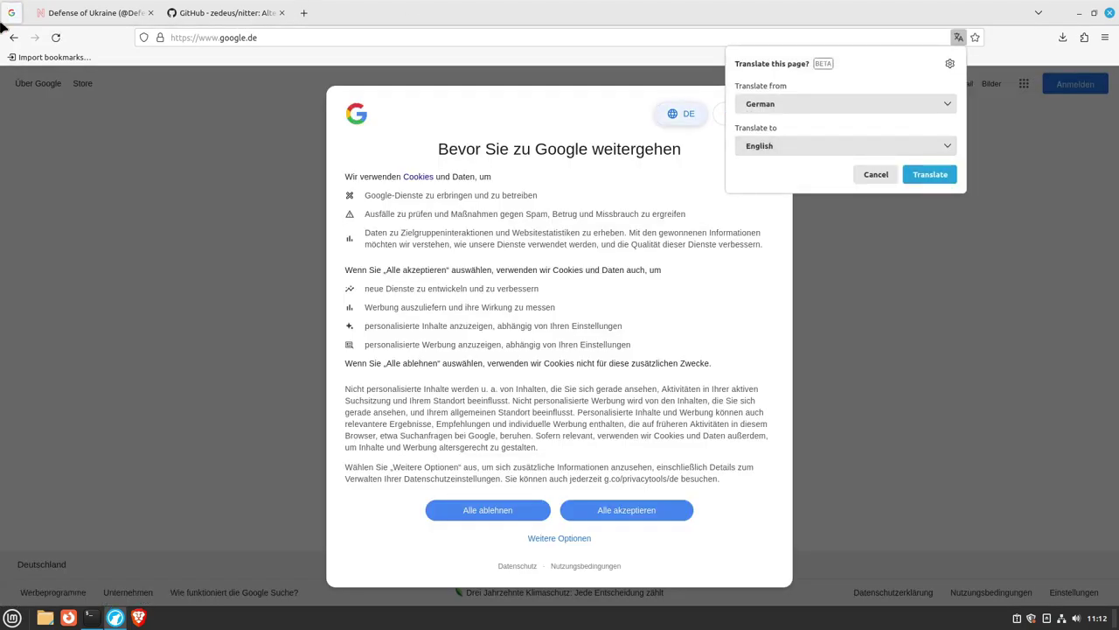
click(473, 509)
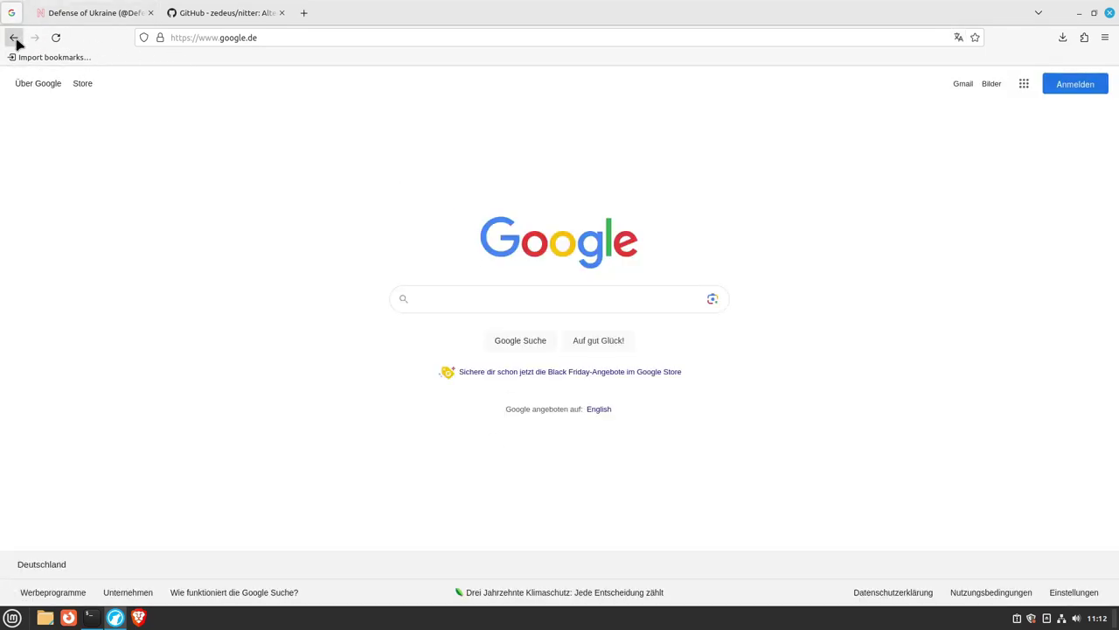
click(13, 37)
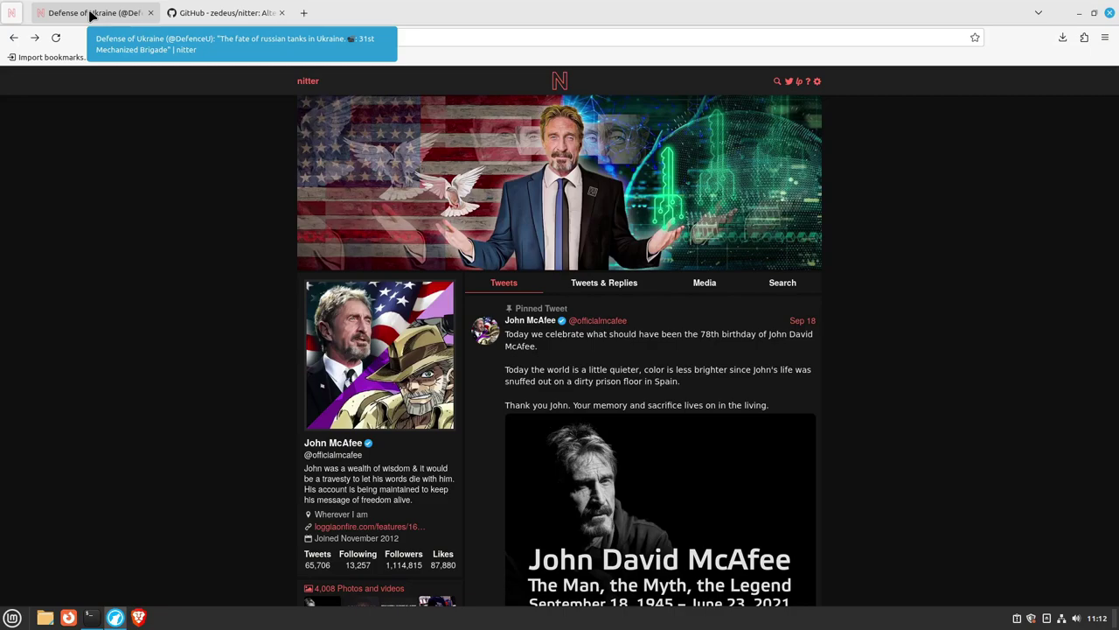
Load start.me in a new tab, reaching its about.start.me homepage
click(302, 12)
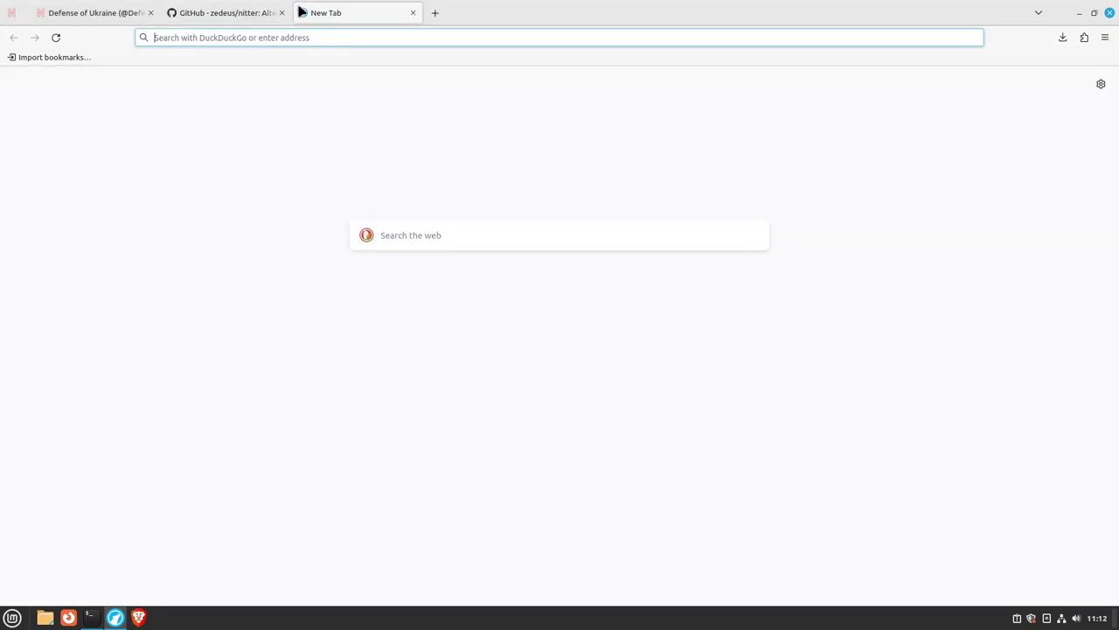
text(start)
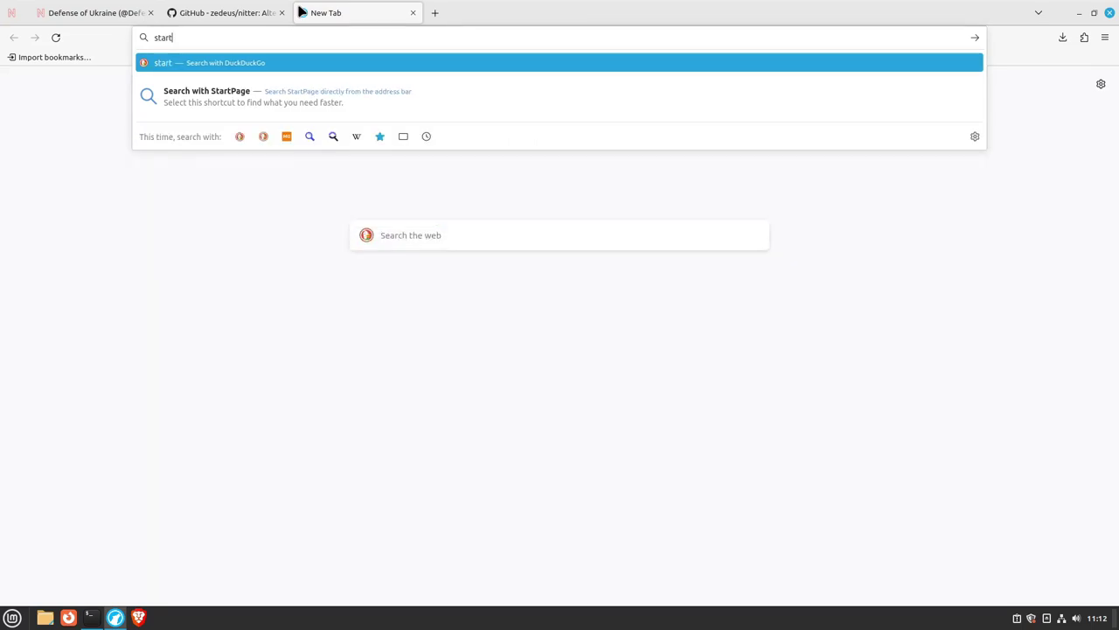
text(.me)
key(Return)
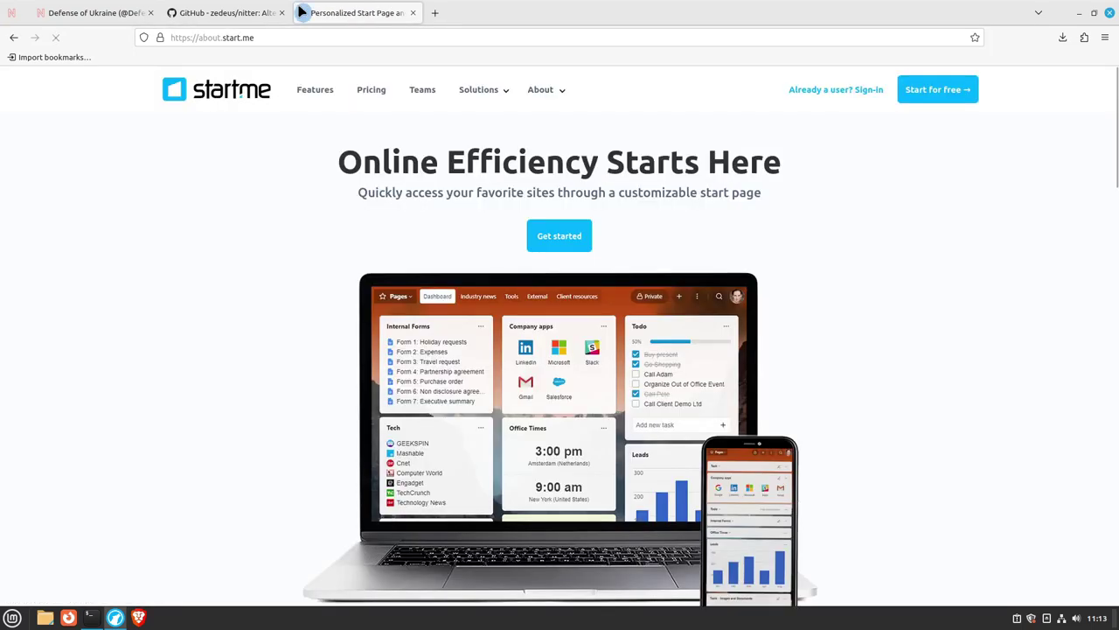